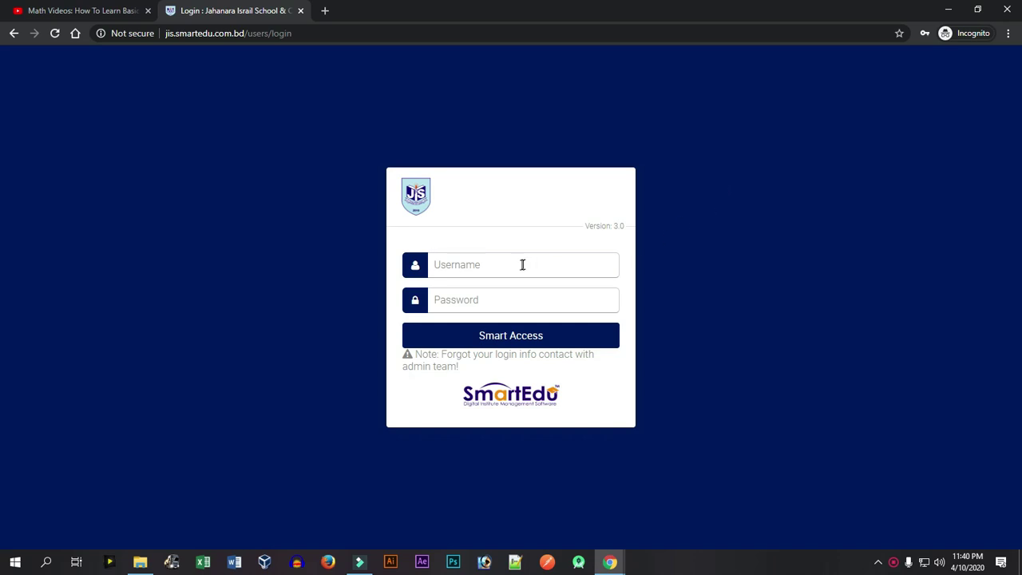
{"action": "left_click", "coordinate": [451, 265]}
{"action": "left_click", "coordinate": [474, 294]}
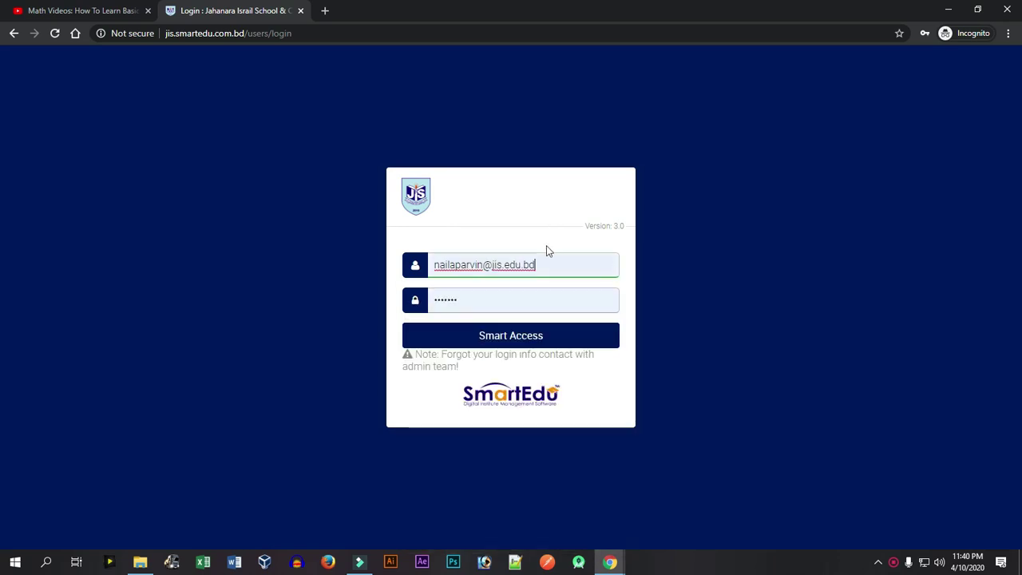
{"action": "left_click_drag", "start_coordinate": [543, 262], "coordinate": [381, 263]}
{"action": "key", "text": "BackSpace"}
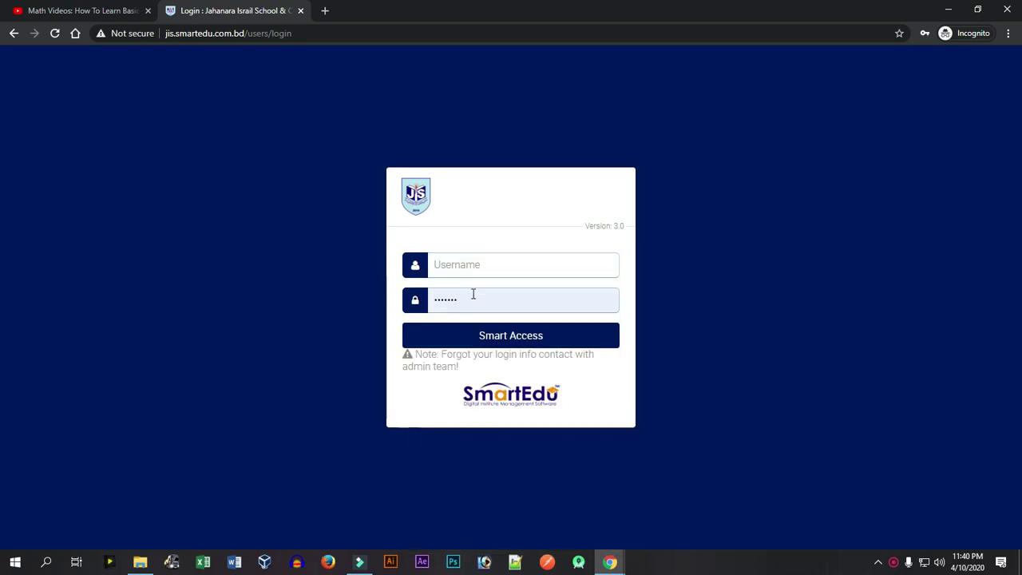
{"action": "left_click_drag", "start_coordinate": [471, 293], "coordinate": [313, 305]}
{"action": "key", "text": "BackSpace"}
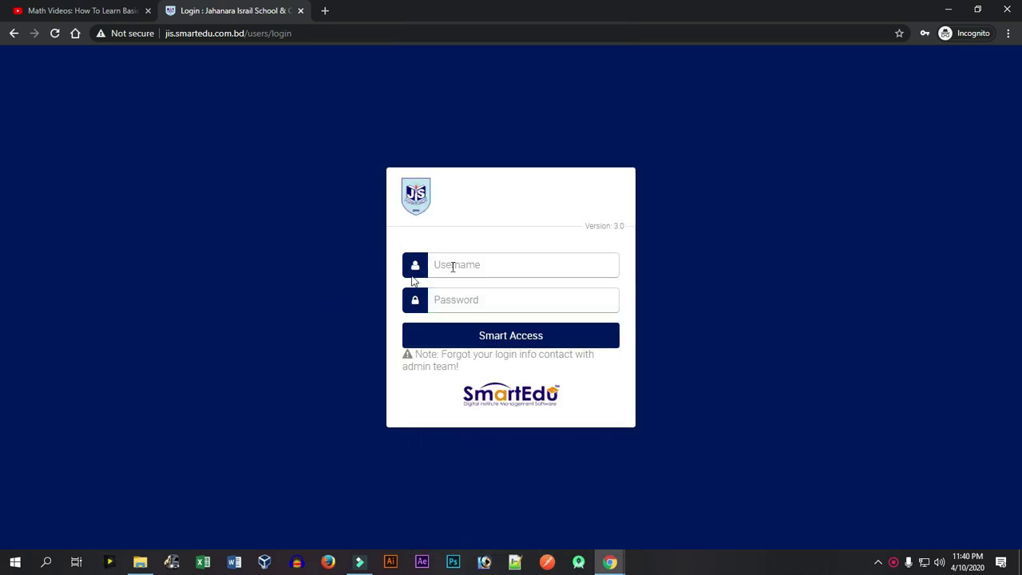
Fill in the saved teacher username and account password, and log in to the school portal
{"action": "left_click", "coordinate": [466, 265]}
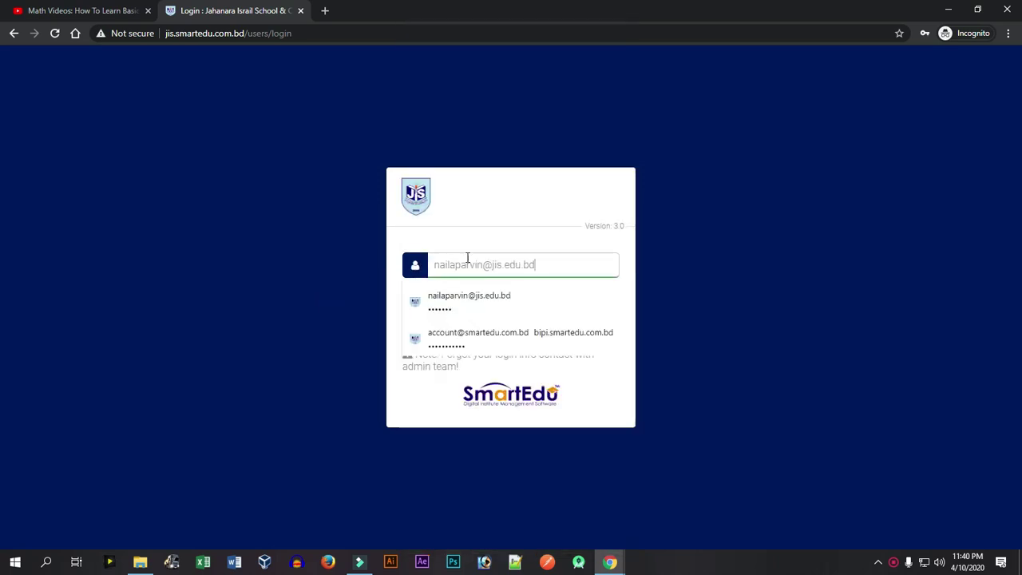
{"action": "left_click", "coordinate": [474, 295]}
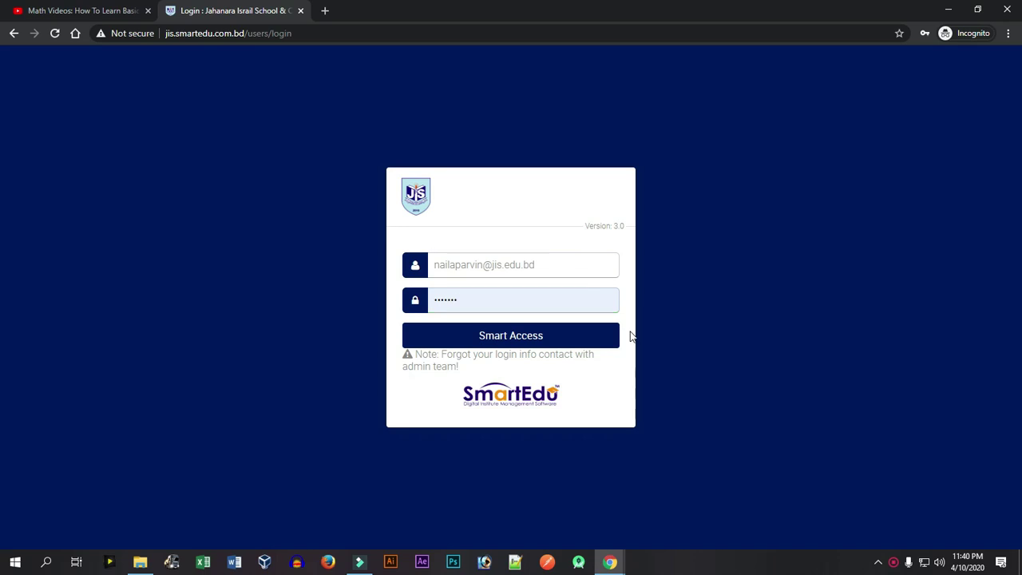
{"action": "left_click", "coordinate": [529, 341]}
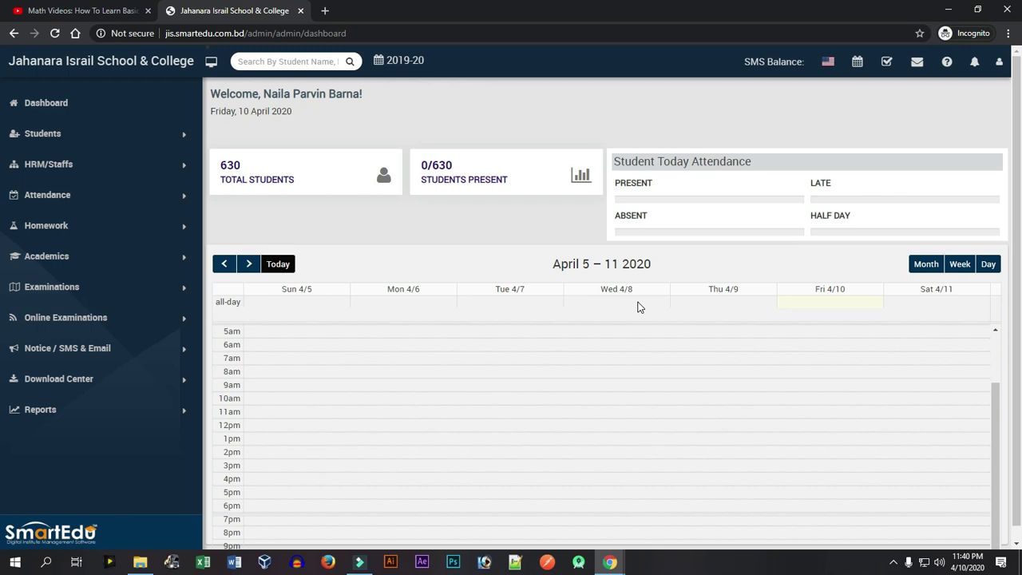
Go to the homework list and start adding a new homework
{"action": "left_click", "coordinate": [55, 231]}
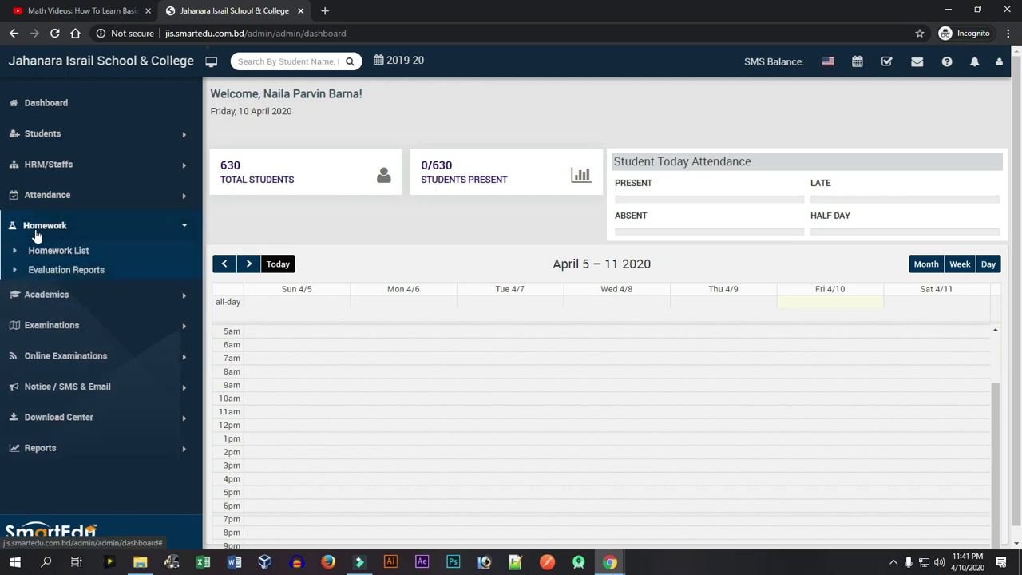
{"action": "left_click", "coordinate": [75, 254]}
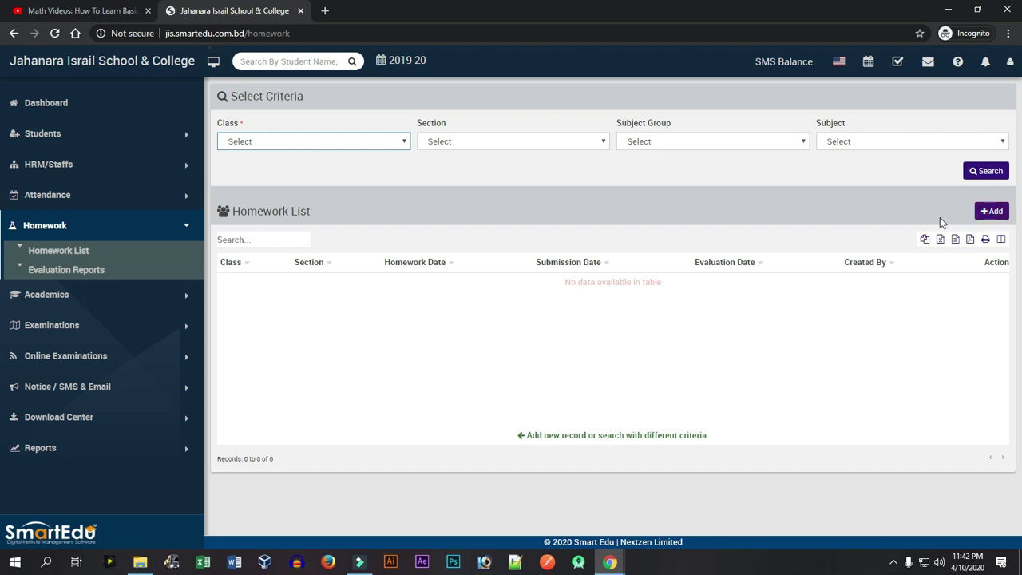
{"action": "left_click", "coordinate": [989, 215]}
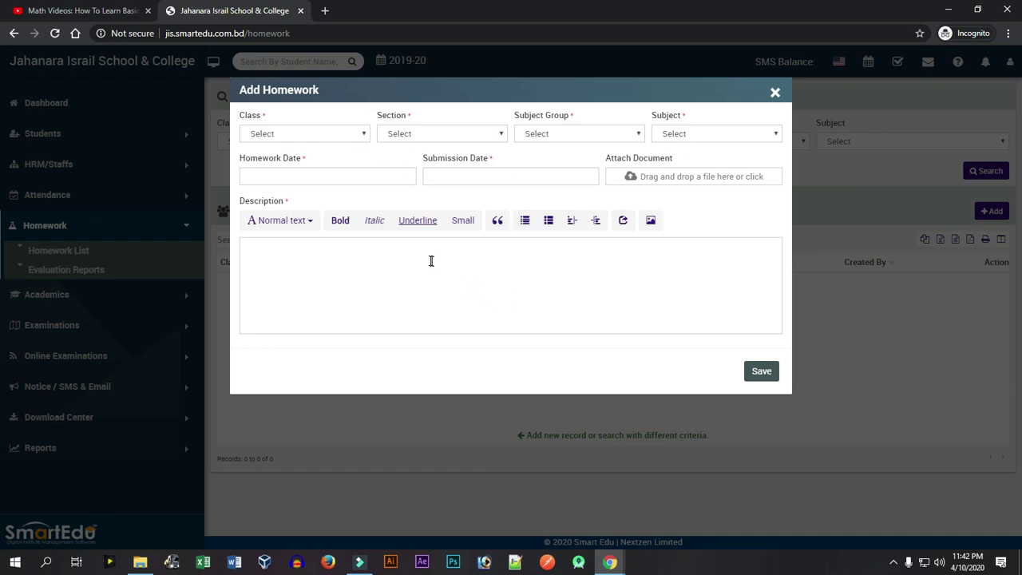
Assign the homework to class PlayGroup, section Play Beear, subject group PlayGroup and subject Math
{"action": "left_click", "coordinate": [292, 136]}
{"action": "left_click", "coordinate": [308, 162]}
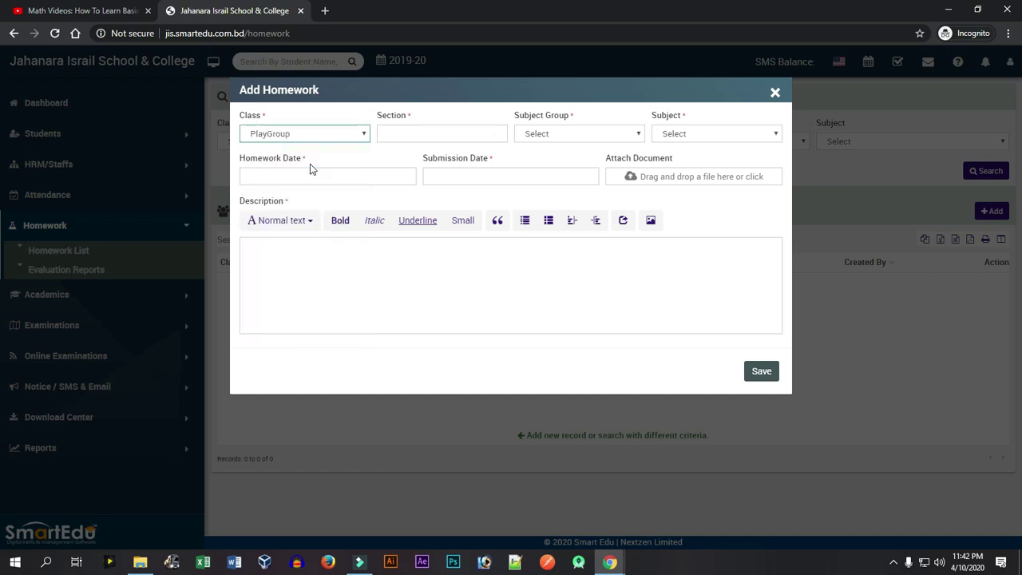
{"action": "left_click", "coordinate": [407, 138]}
{"action": "left_click", "coordinate": [471, 158]}
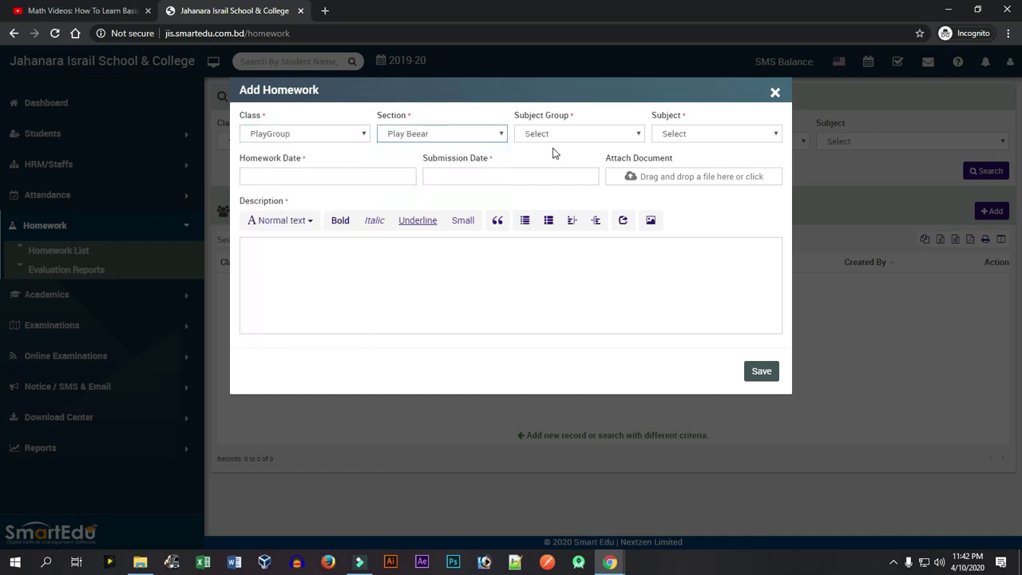
{"action": "left_click", "coordinate": [551, 138]}
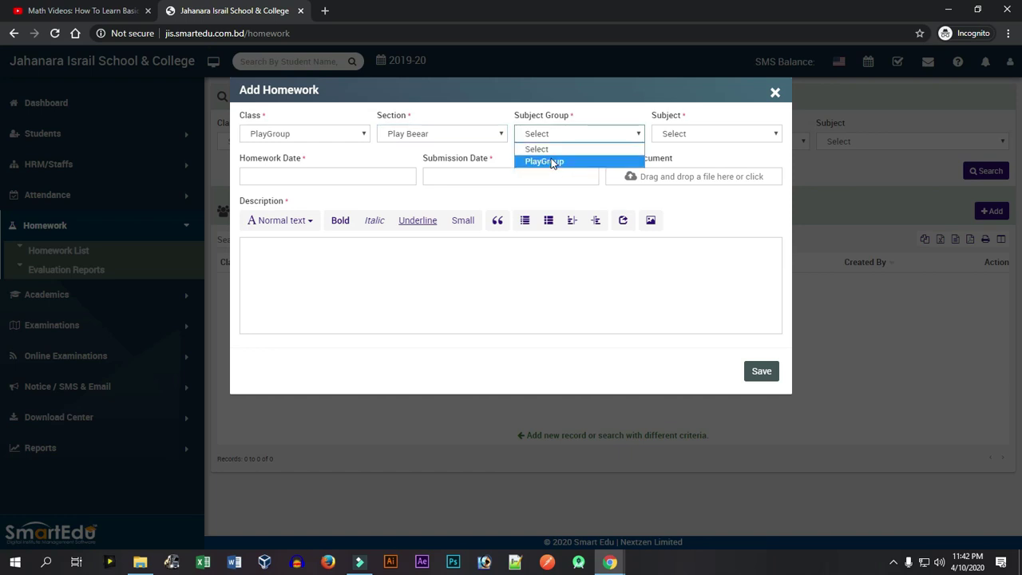
{"action": "left_click", "coordinate": [550, 162]}
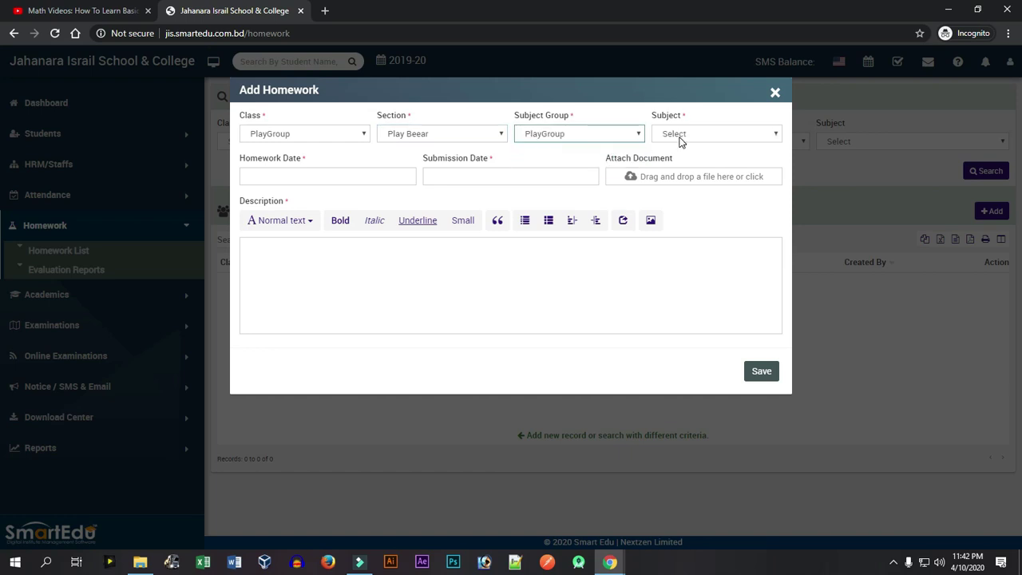
{"action": "left_click", "coordinate": [680, 138]}
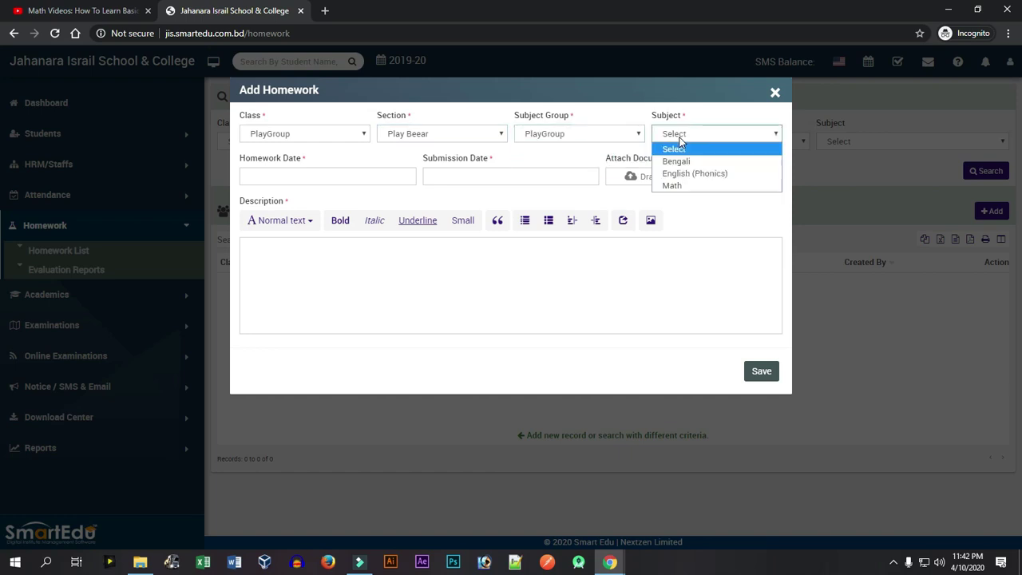
{"action": "left_click", "coordinate": [680, 185]}
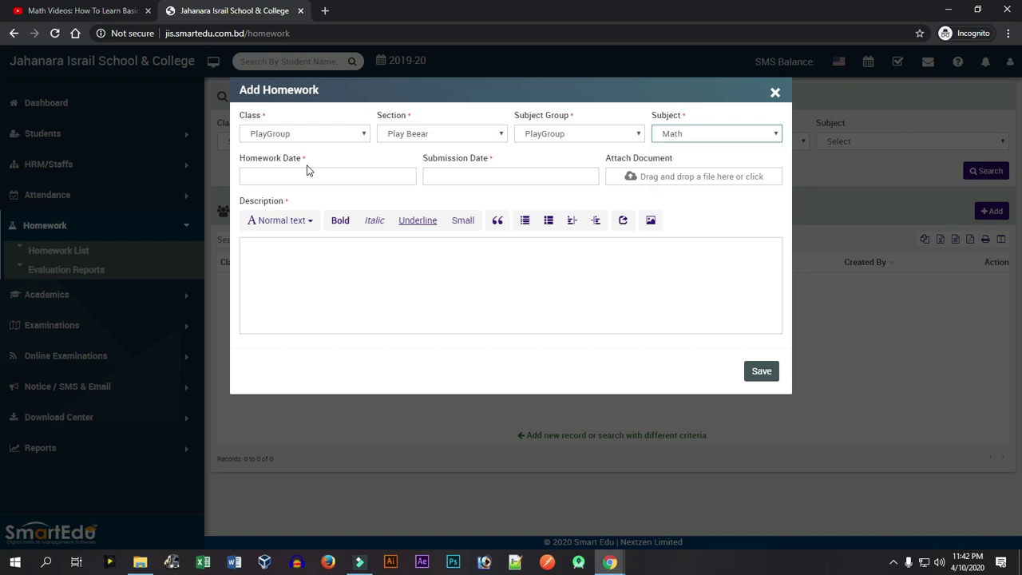
Set the homework date to 04/10/2020 and the submission date to 04/12/2020, and attach the header PNG image from the Covid19 folder
{"action": "left_click", "coordinate": [287, 177]}
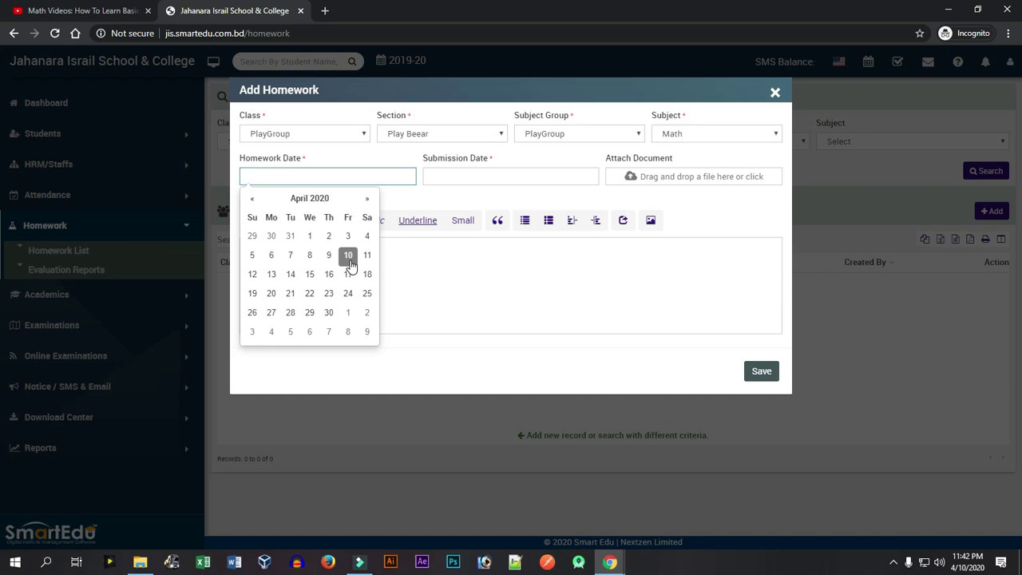
{"action": "left_click", "coordinate": [378, 217]}
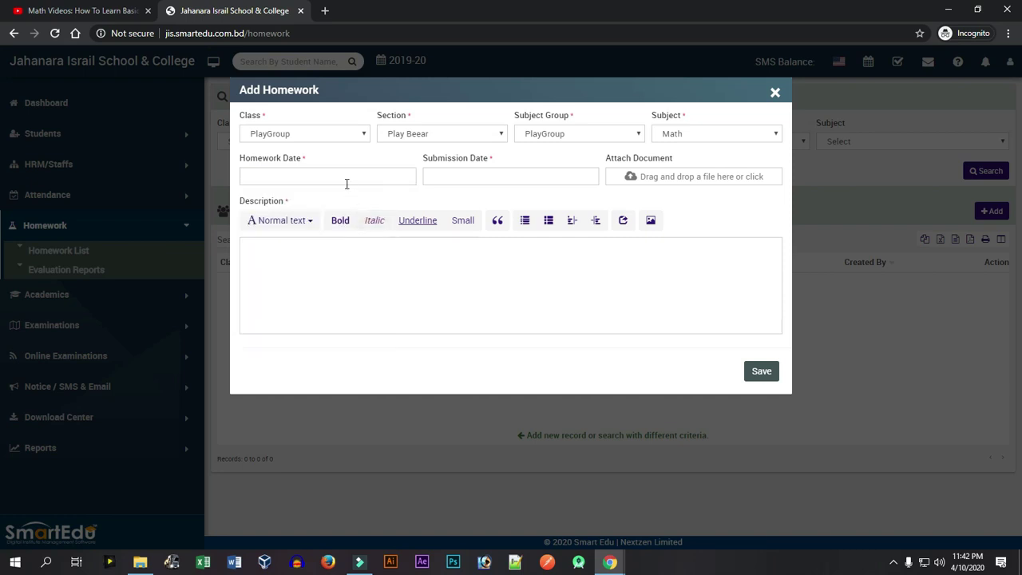
{"action": "left_click", "coordinate": [346, 177]}
{"action": "left_click", "coordinate": [348, 254]}
{"action": "left_click", "coordinate": [452, 179]}
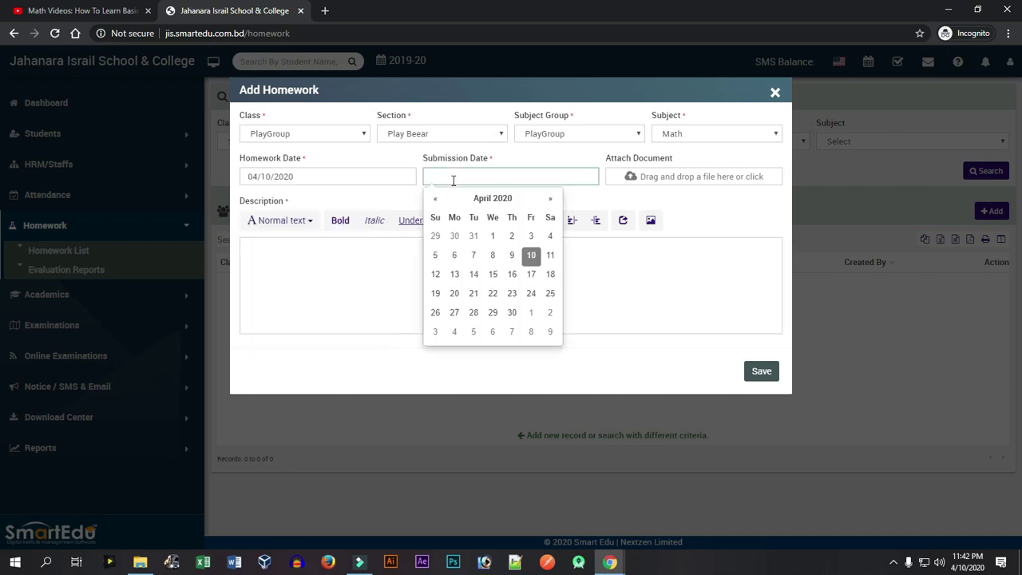
{"action": "left_click", "coordinate": [436, 275]}
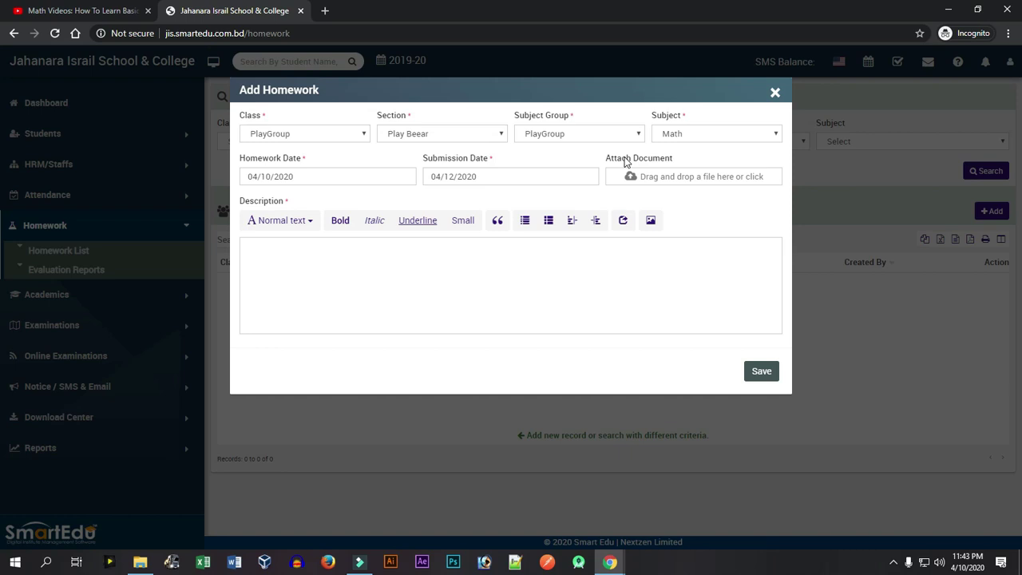
{"action": "left_click", "coordinate": [680, 182]}
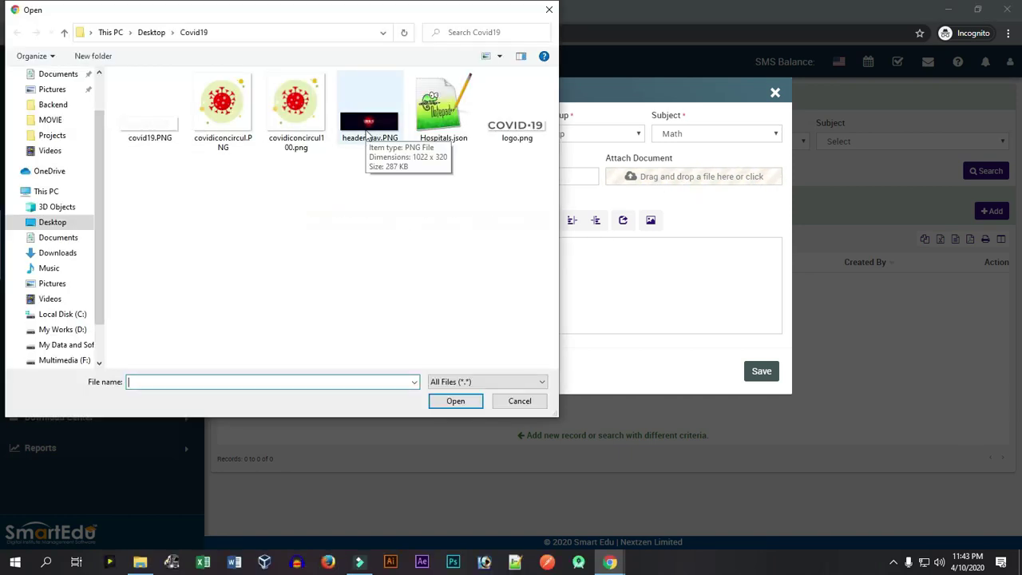
{"action": "double_click", "coordinate": [361, 132]}
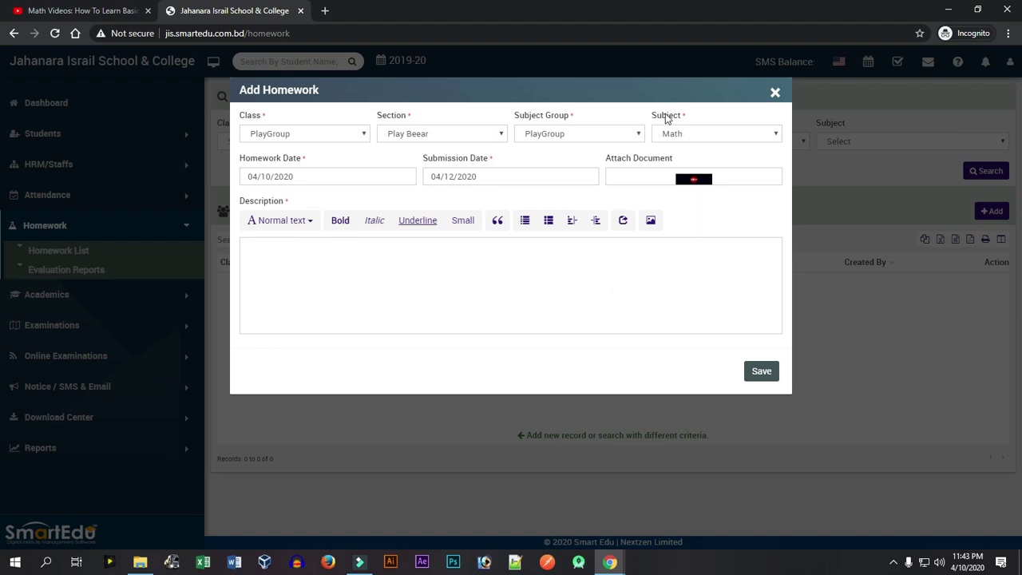
Copy the introductory paragraph from the YouTube math video's description and paste it into the homework description
{"action": "left_click", "coordinate": [58, 9]}
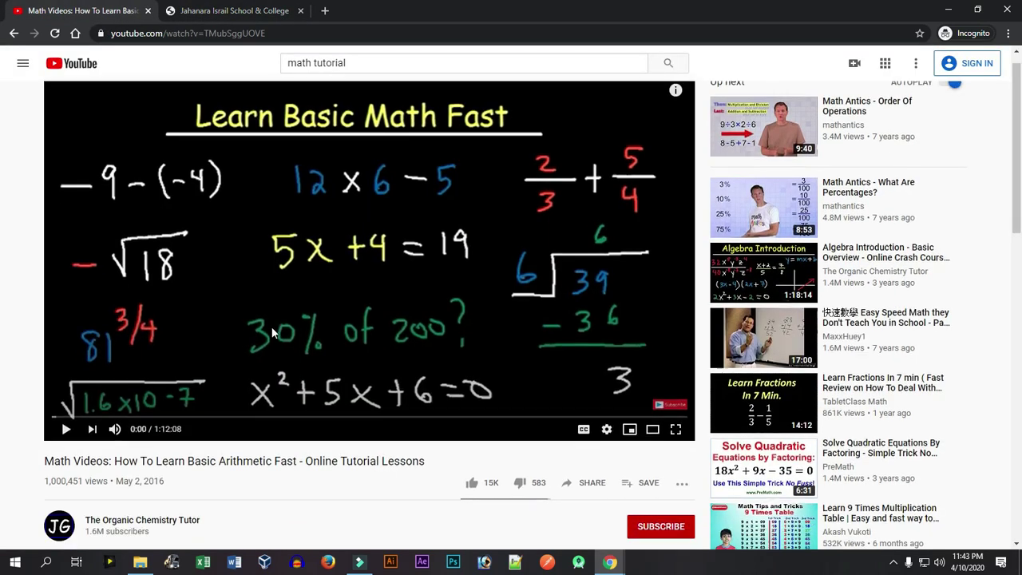
{"action": "scroll", "coordinate": [159, 383], "scroll_direction": "down", "scroll_amount": 3}
{"action": "left_click", "coordinate": [94, 431]}
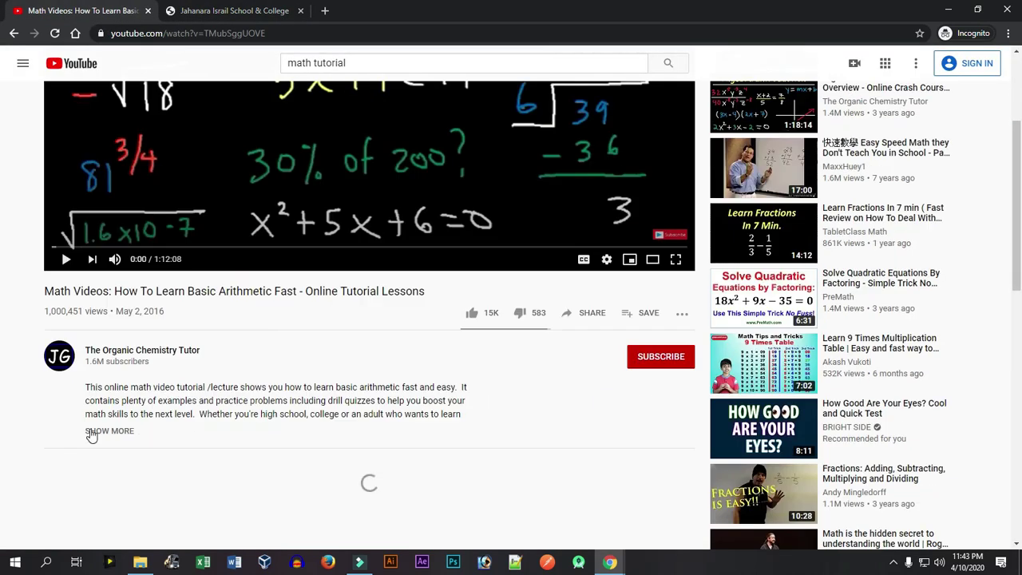
{"action": "scroll", "coordinate": [182, 406], "scroll_direction": "down", "scroll_amount": 2}
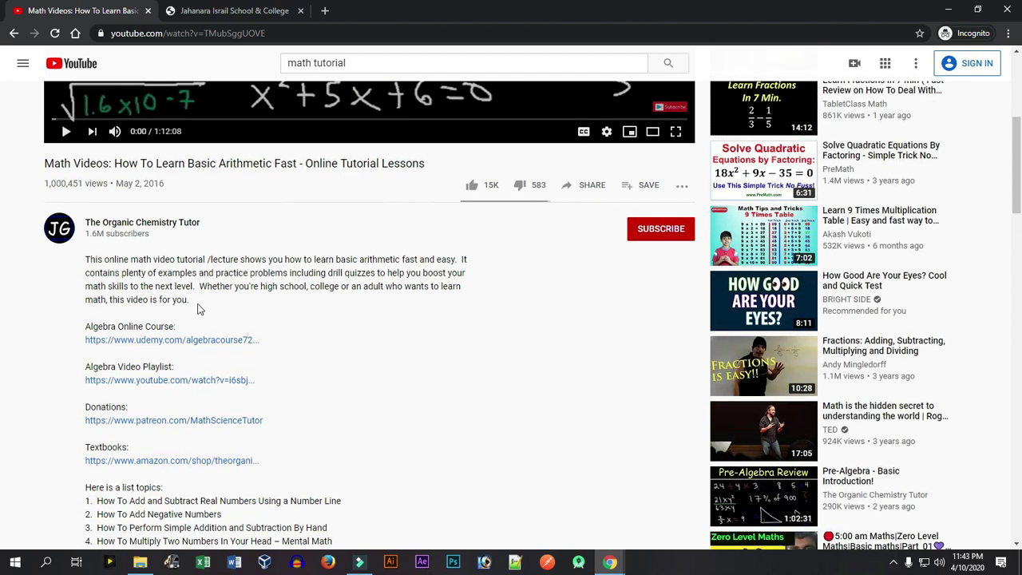
{"action": "left_click_drag", "start_coordinate": [197, 310], "coordinate": [86, 263]}
{"action": "key", "text": "ctrl+c"}
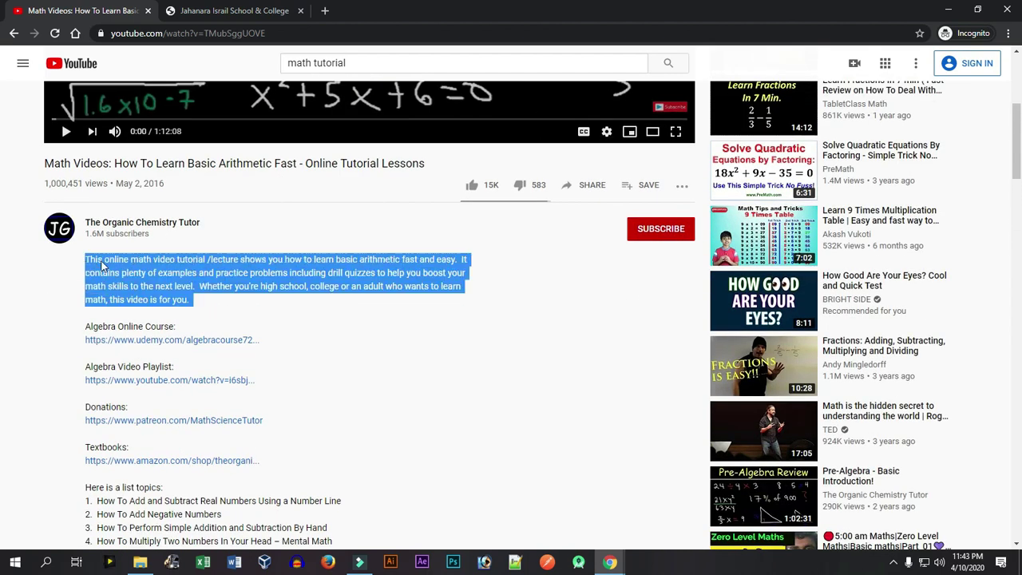
{"action": "left_click", "coordinate": [227, 10]}
{"action": "left_click", "coordinate": [340, 304]}
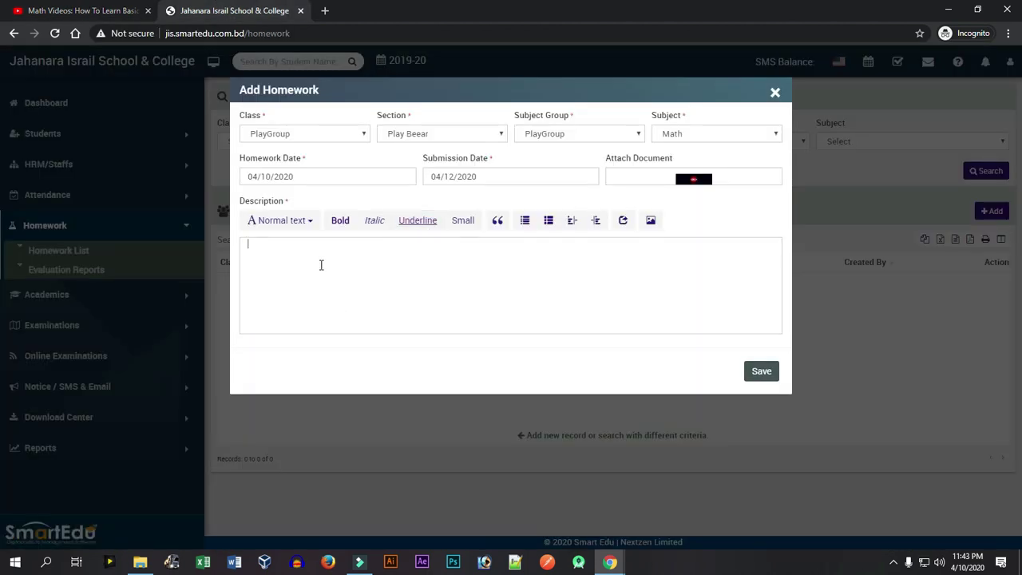
{"action": "key", "text": "ctrl+v"}
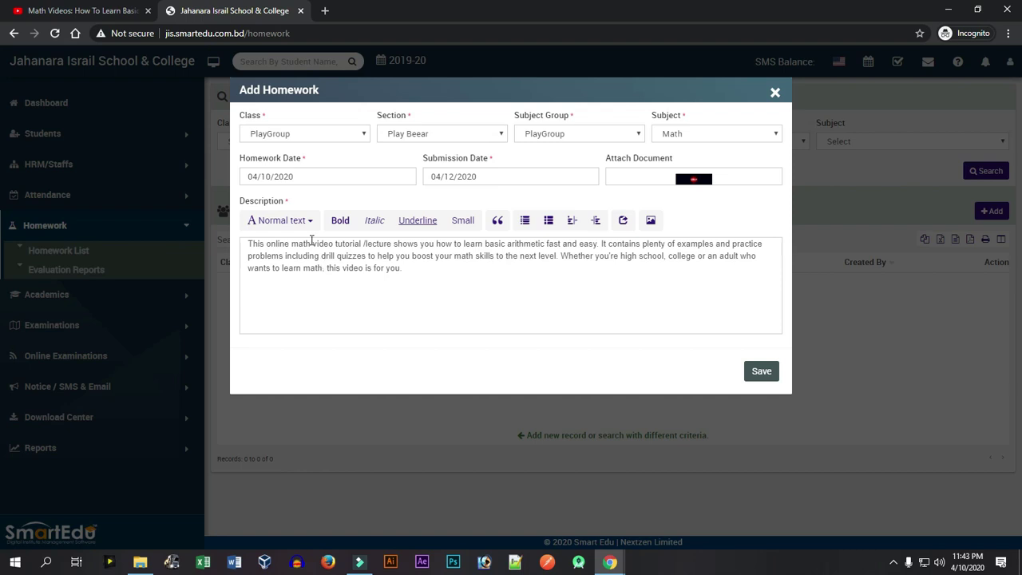
Copy the YouTube math video's URL, paste it below the paragraph in the homework description, and save the homework
{"action": "left_click", "coordinate": [83, 16]}
{"action": "scroll", "coordinate": [397, 275], "scroll_direction": "up", "scroll_amount": 4}
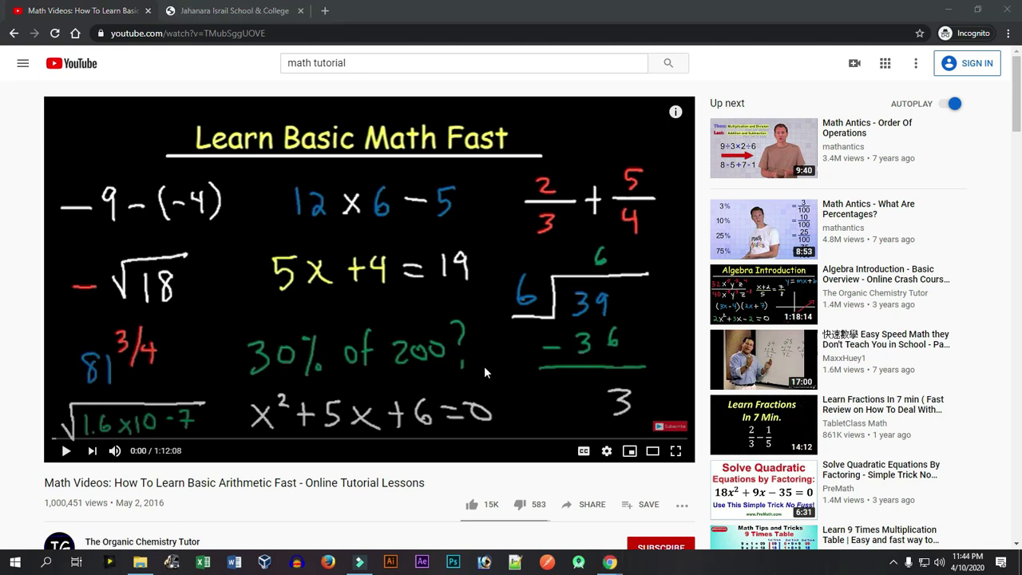
{"action": "right_click", "coordinate": [334, 217]}
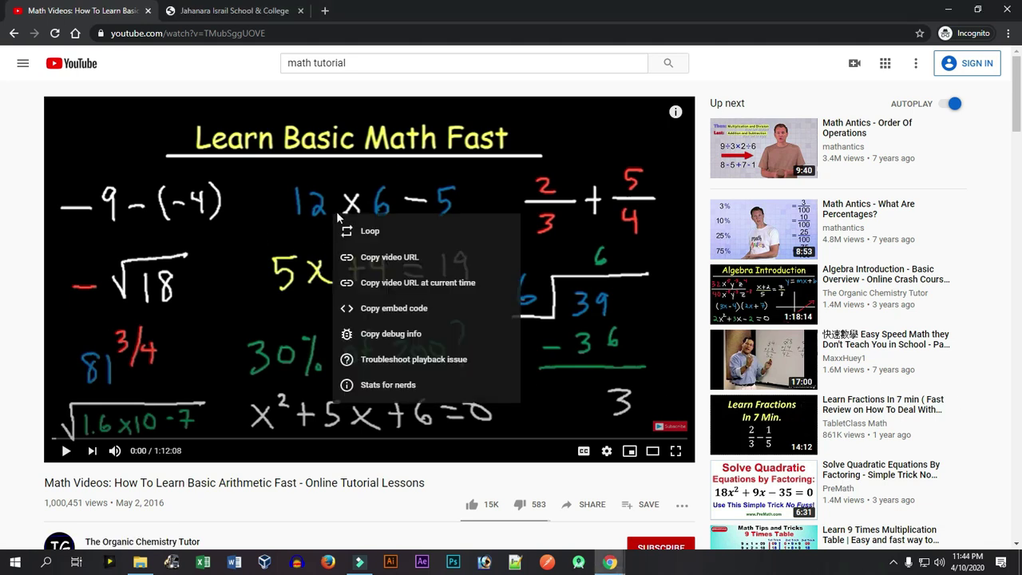
{"action": "left_click", "coordinate": [370, 268]}
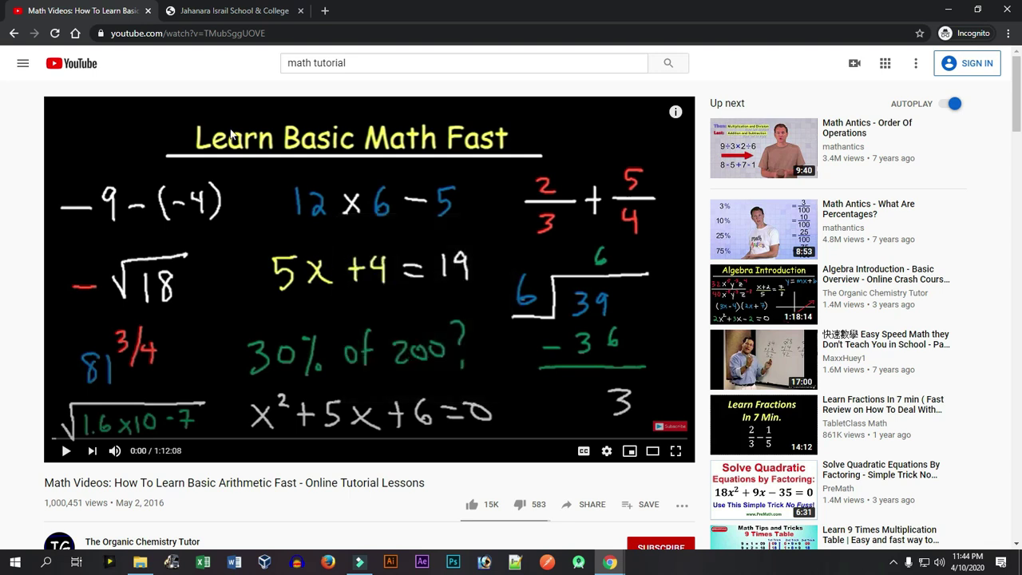
{"action": "left_click", "coordinate": [189, 11]}
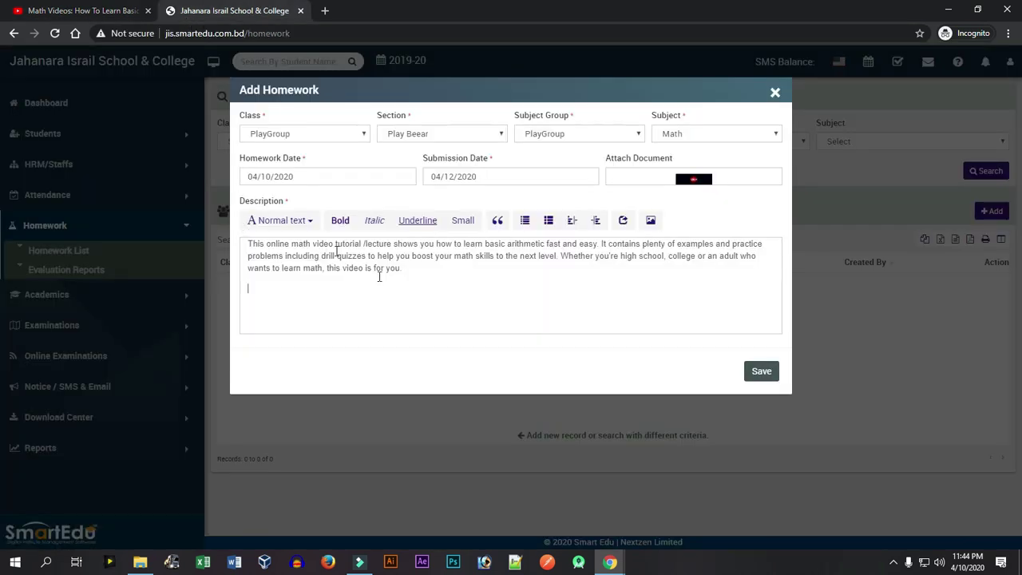
{"action": "right_click", "coordinate": [281, 295]}
{"action": "left_click", "coordinate": [339, 393]}
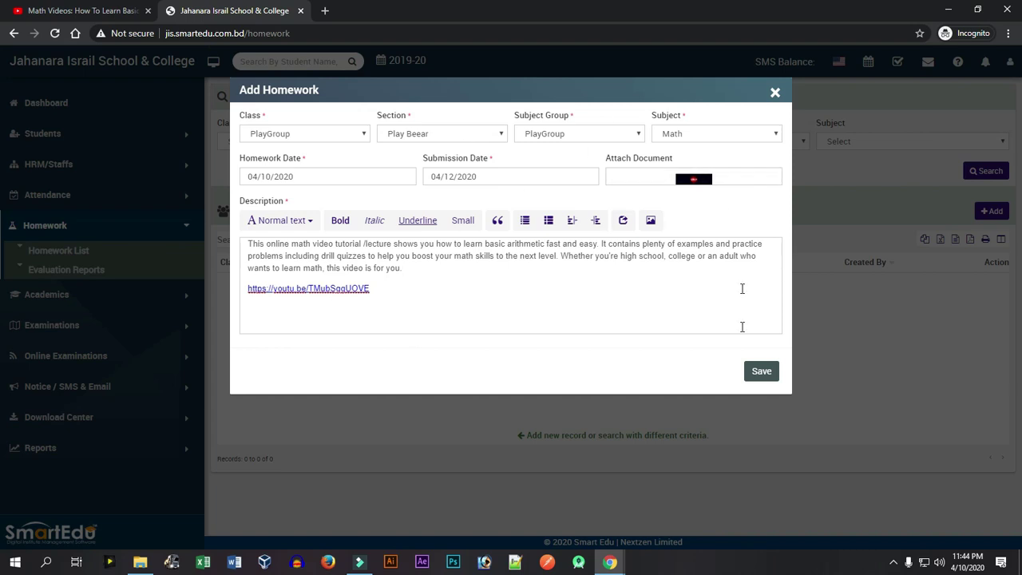
{"action": "left_click", "coordinate": [762, 376]}
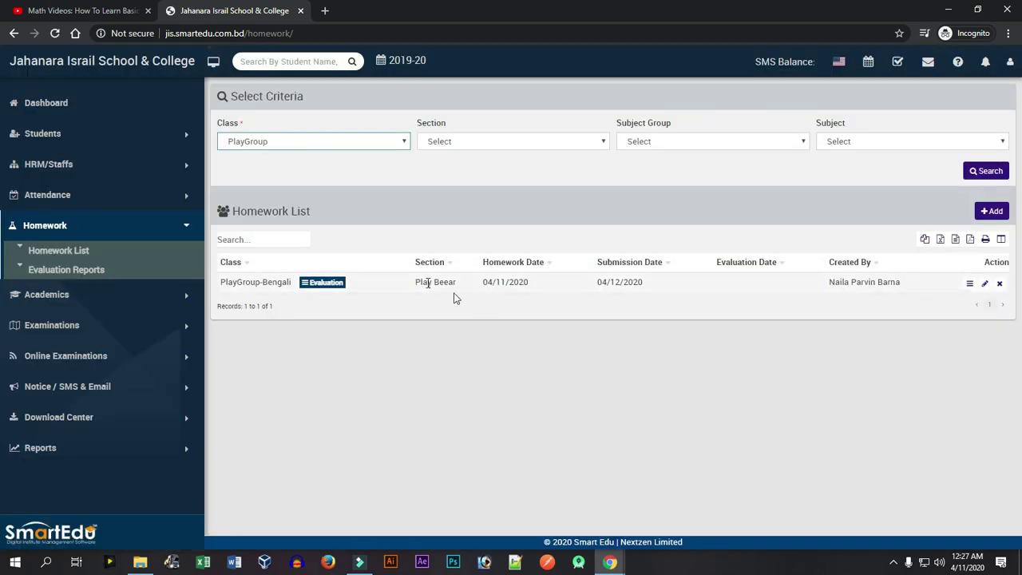
{"action": "left_click", "coordinate": [827, 289]}
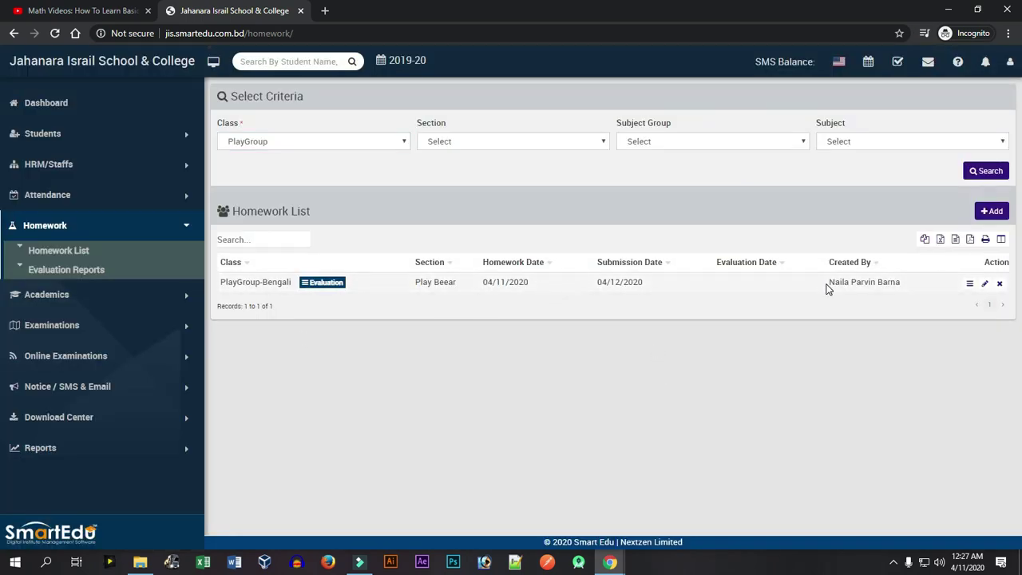
{"action": "left_click_drag", "start_coordinate": [830, 282], "coordinate": [911, 284]}
{"action": "left_click", "coordinate": [580, 308]}
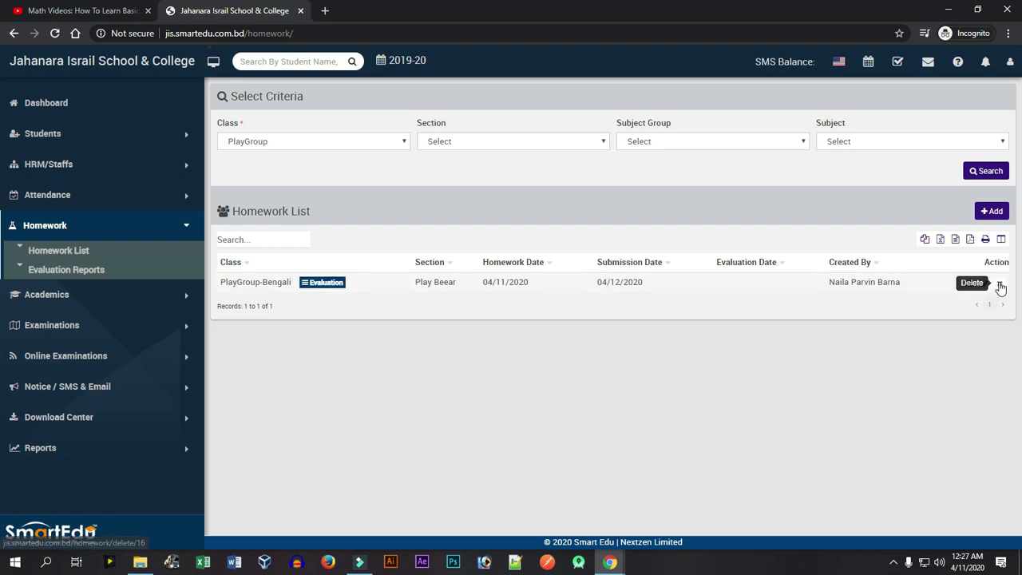
Review the students list and summary in the PlayGroup-Bengali homework's evaluation, and close it
{"action": "left_click", "coordinate": [335, 284]}
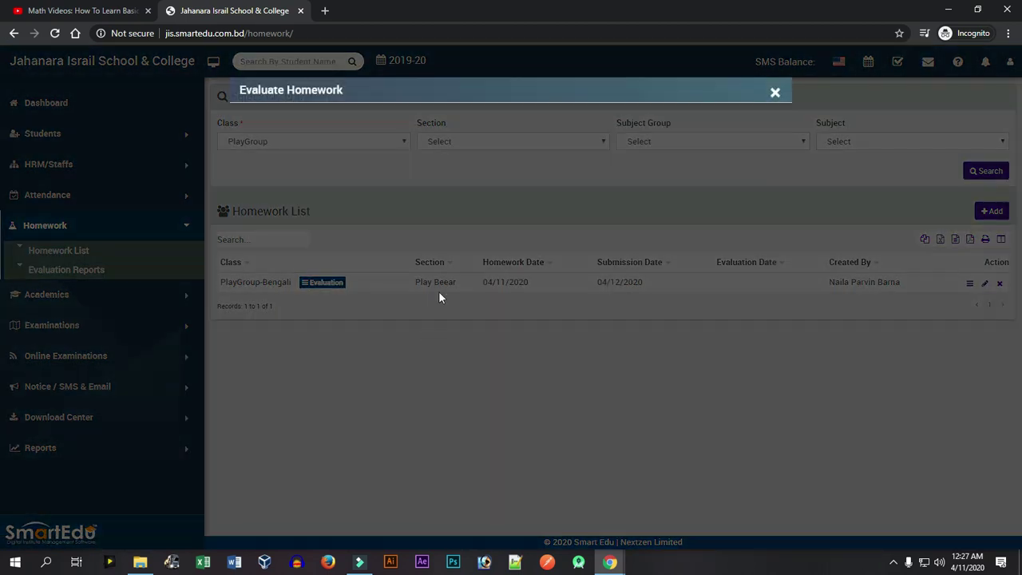
{"action": "scroll", "coordinate": [404, 252], "scroll_direction": "down", "scroll_amount": 8}
{"action": "scroll", "coordinate": [346, 294], "scroll_direction": "up", "scroll_amount": 2}
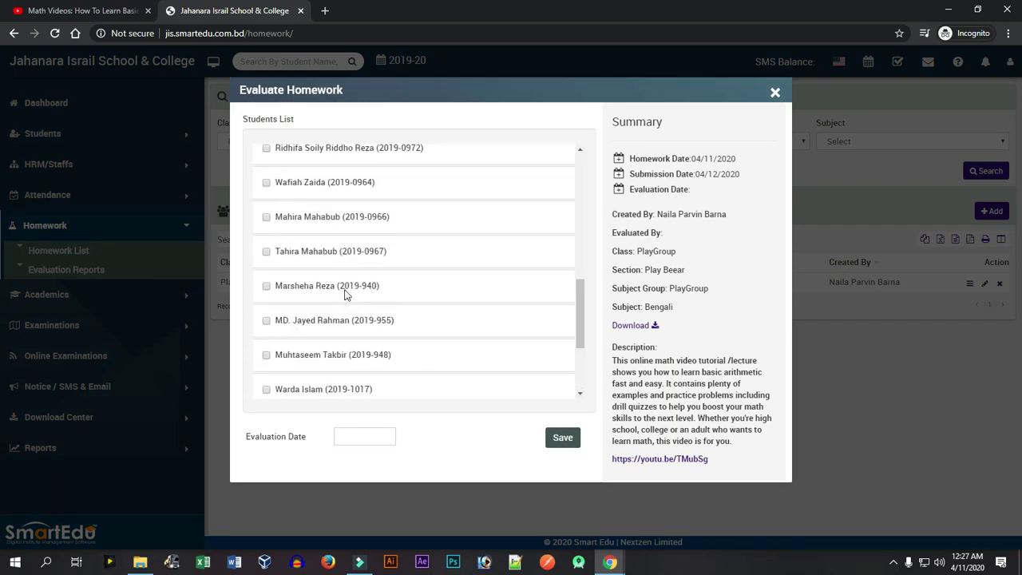
{"action": "scroll", "coordinate": [345, 294], "scroll_direction": "up", "scroll_amount": 5}
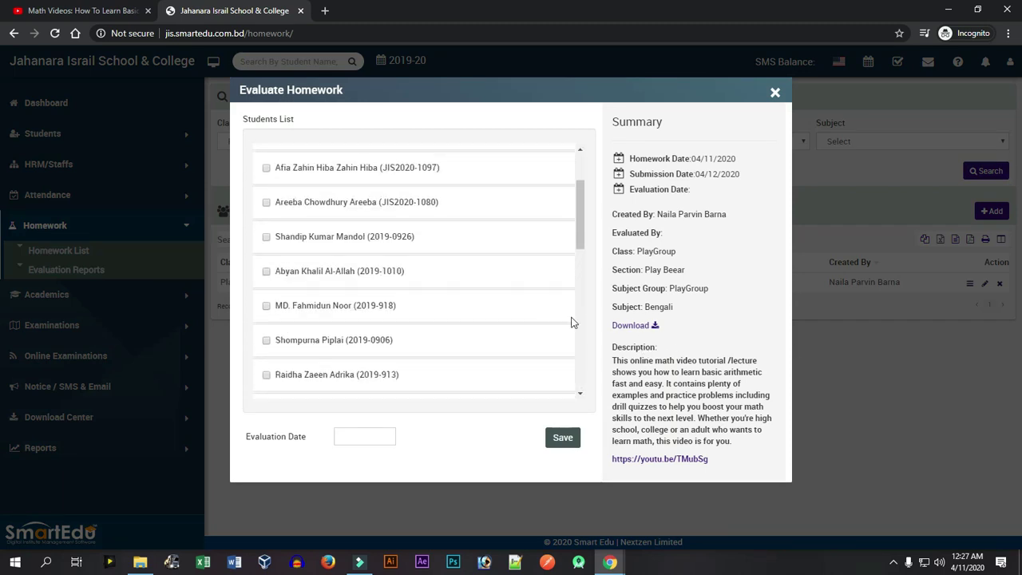
{"action": "left_click", "coordinate": [774, 93]}
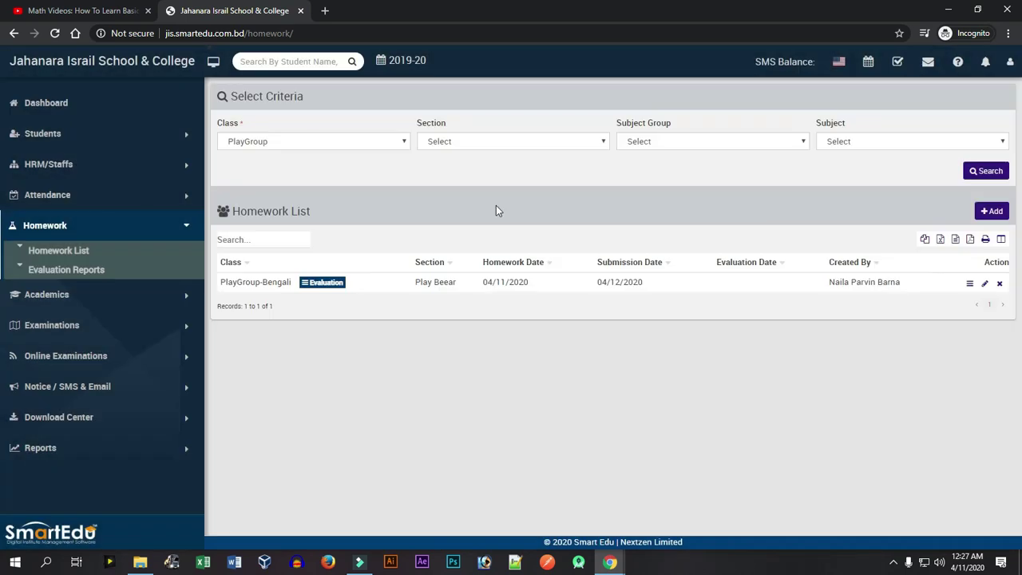
Search the homework list for class PlayGroup, section Play Beear and subject group PlayGroup
{"action": "left_click", "coordinate": [76, 253]}
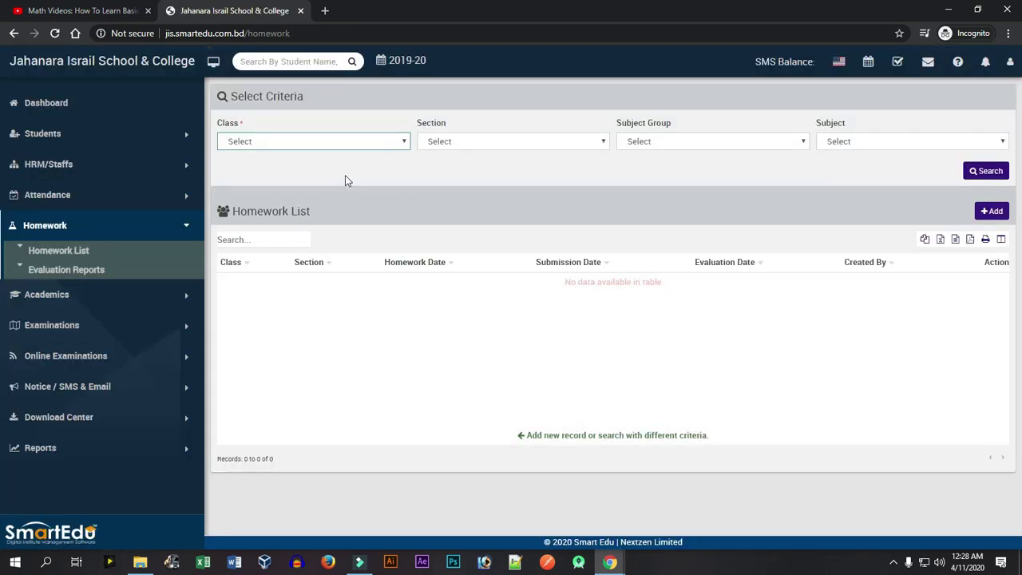
{"action": "left_click", "coordinate": [276, 141]}
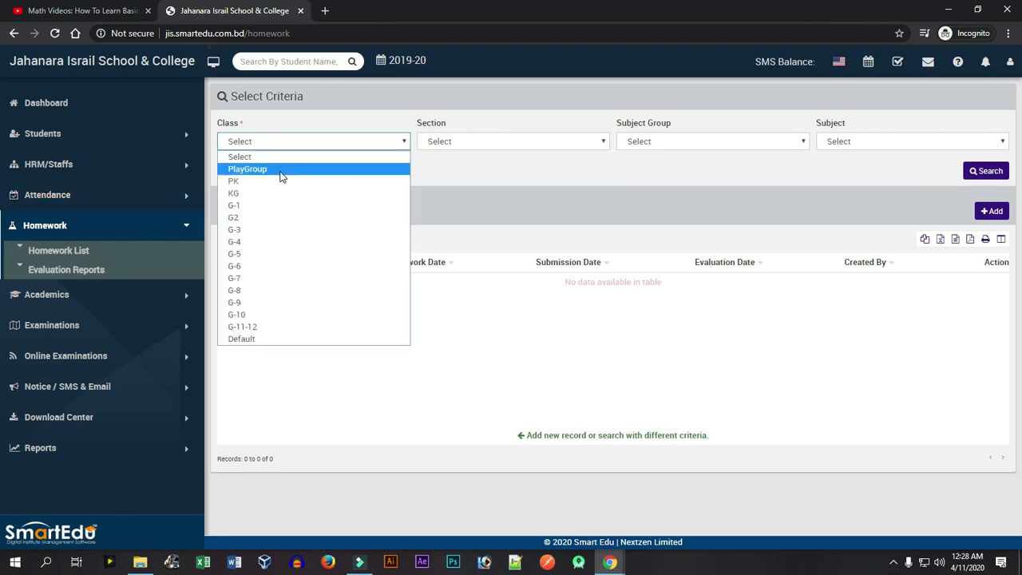
{"action": "left_click", "coordinate": [279, 168]}
{"action": "left_click", "coordinate": [484, 151]}
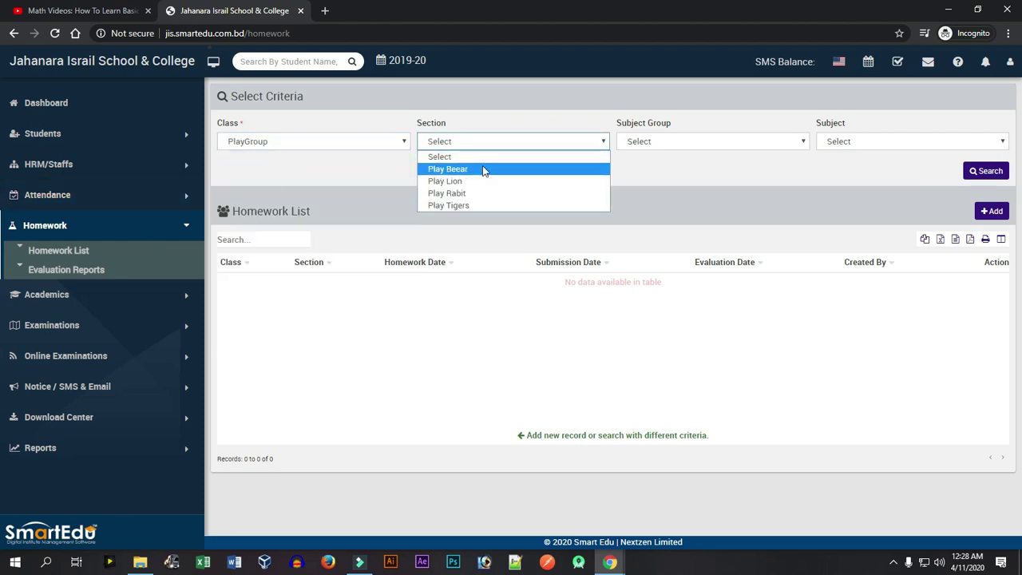
{"action": "left_click", "coordinate": [484, 169]}
{"action": "left_click", "coordinate": [703, 146]}
{"action": "left_click", "coordinate": [699, 167]}
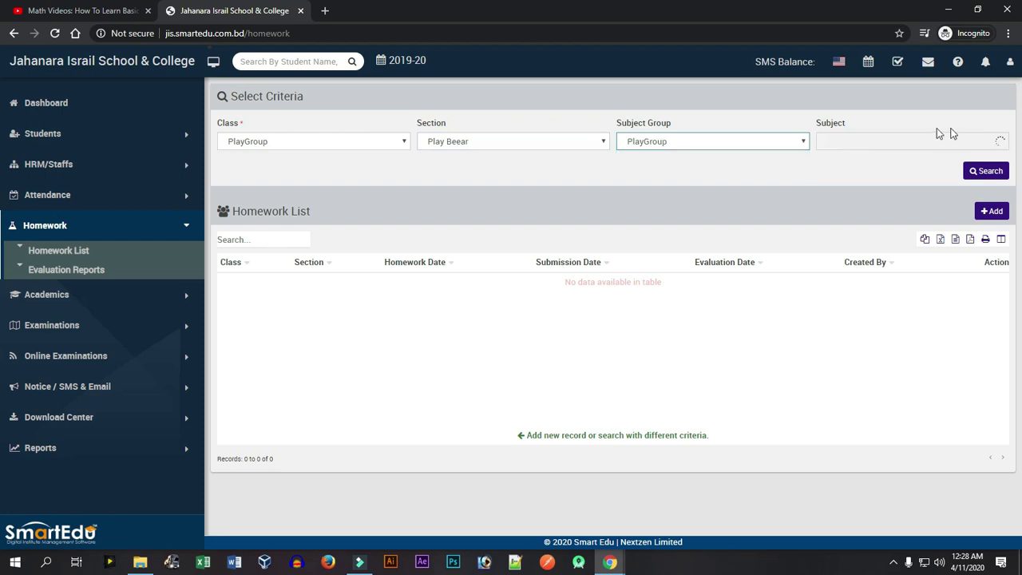
{"action": "left_click", "coordinate": [987, 171]}
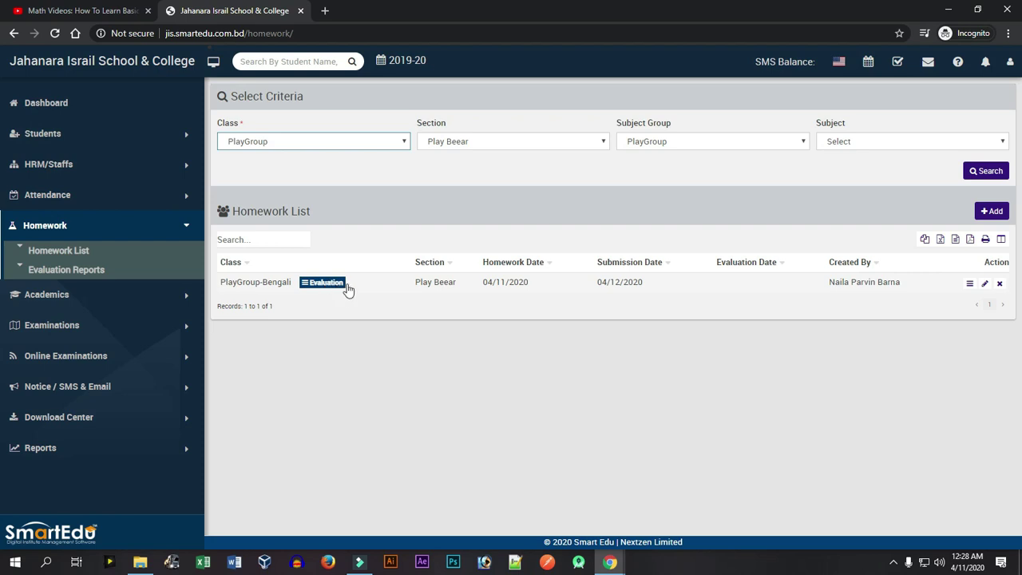
Log in to the parent portal in a new browser tab with the prefilled credentials, and open the child's homework list
{"action": "left_click", "coordinate": [326, 12]}
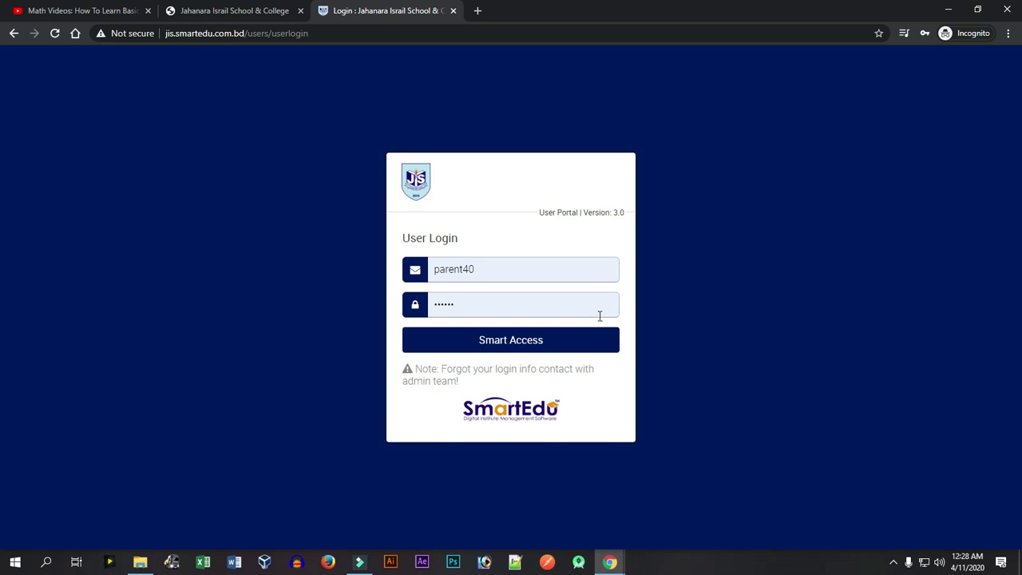
{"action": "left_click", "coordinate": [524, 348]}
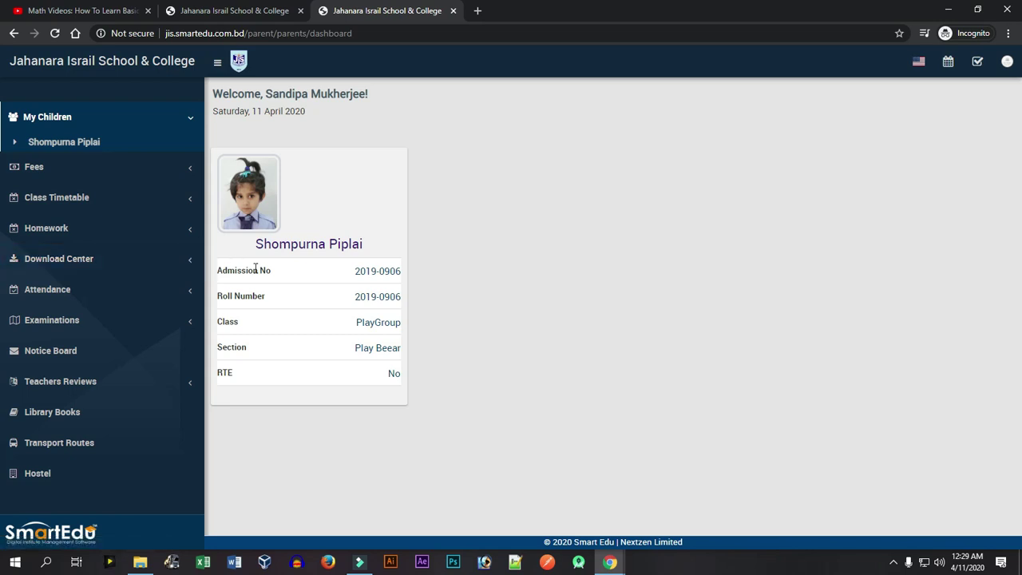
{"action": "left_click", "coordinate": [102, 415]}
{"action": "left_click", "coordinate": [98, 231]}
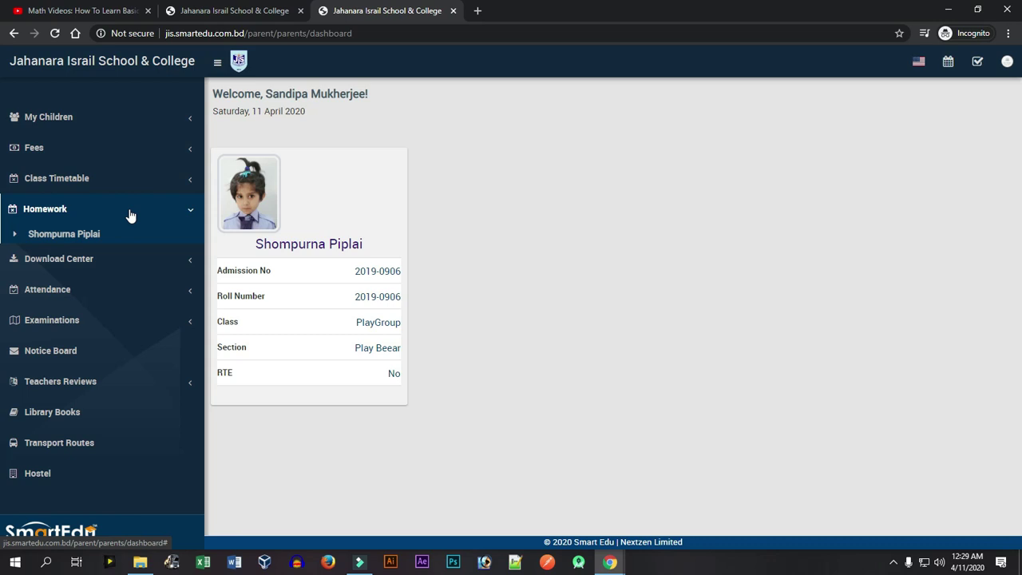
{"action": "left_click", "coordinate": [50, 238]}
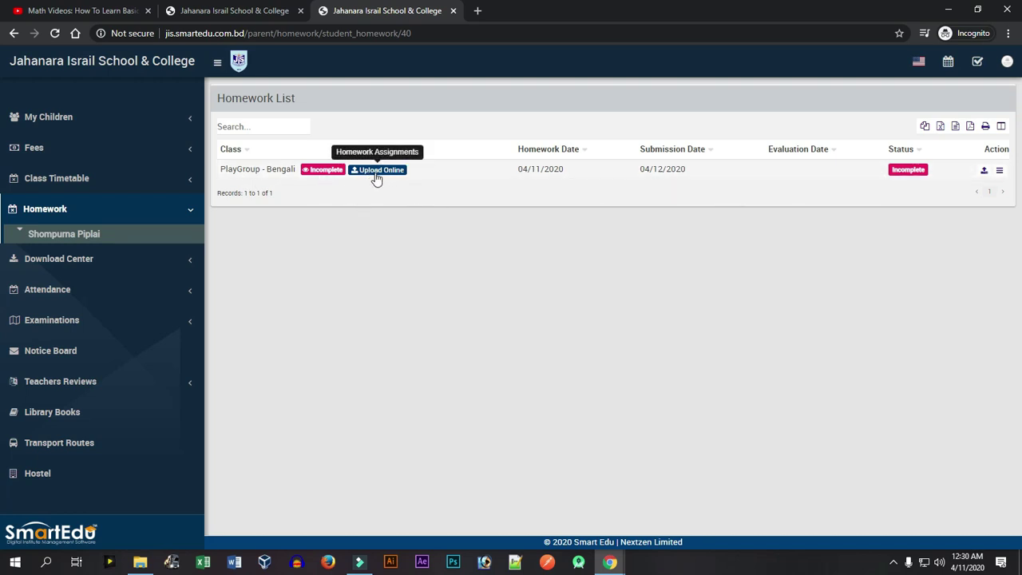
View the Bengali homework's details as a parent and download its attached file
{"action": "left_click", "coordinate": [317, 171]}
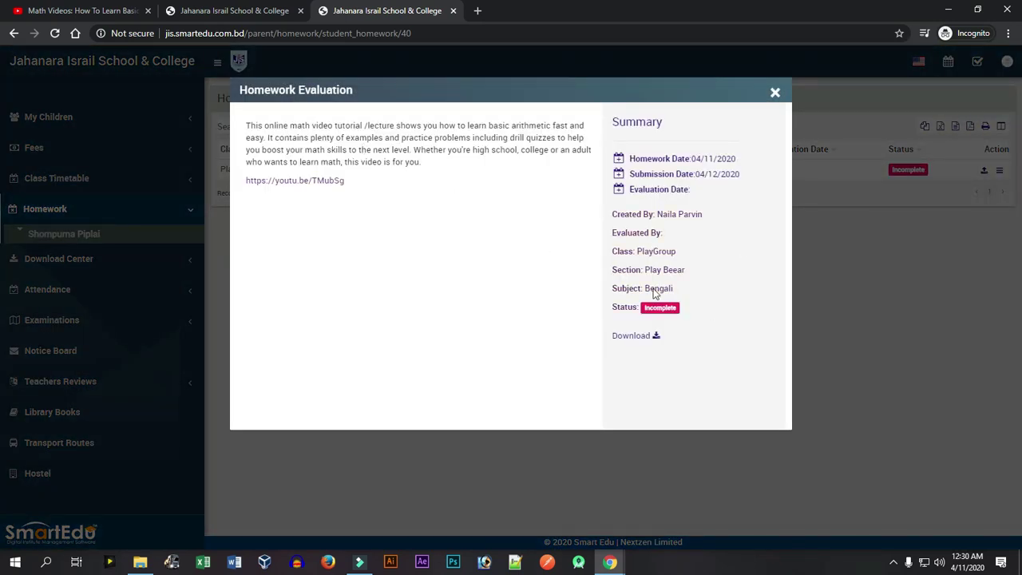
{"action": "left_click", "coordinate": [648, 338]}
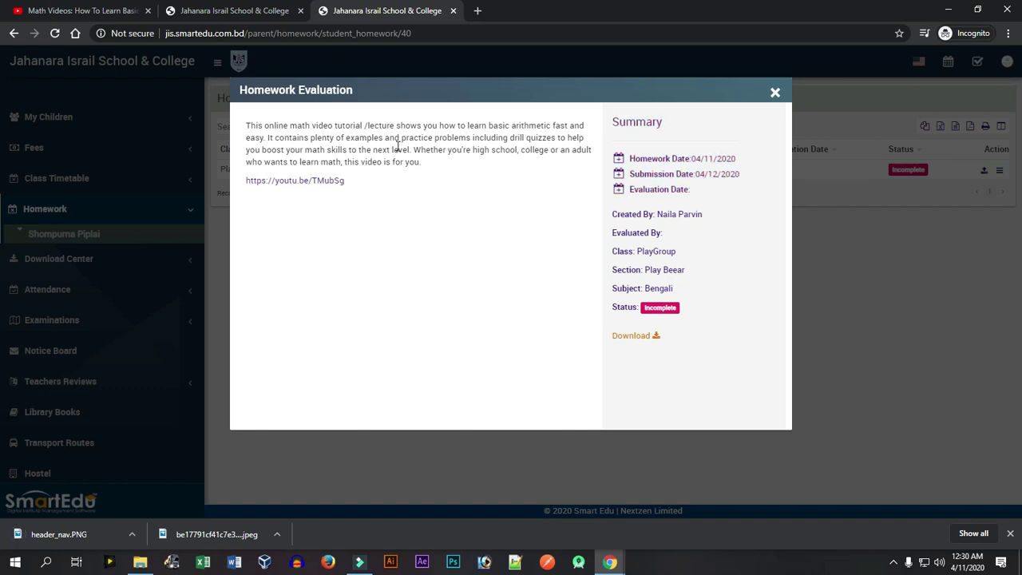
{"action": "left_click", "coordinate": [774, 93]}
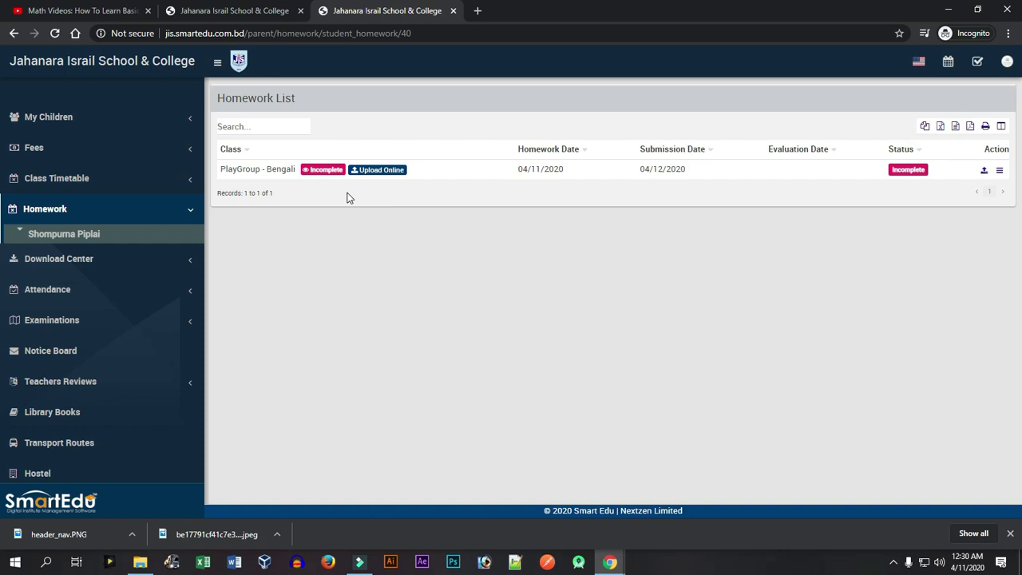
Submit the Bengali homework online with the message "Homework Assignments for bangla" and covidiconcircul100.png attached, and reopen the submission to check it
{"action": "left_click", "coordinate": [386, 171]}
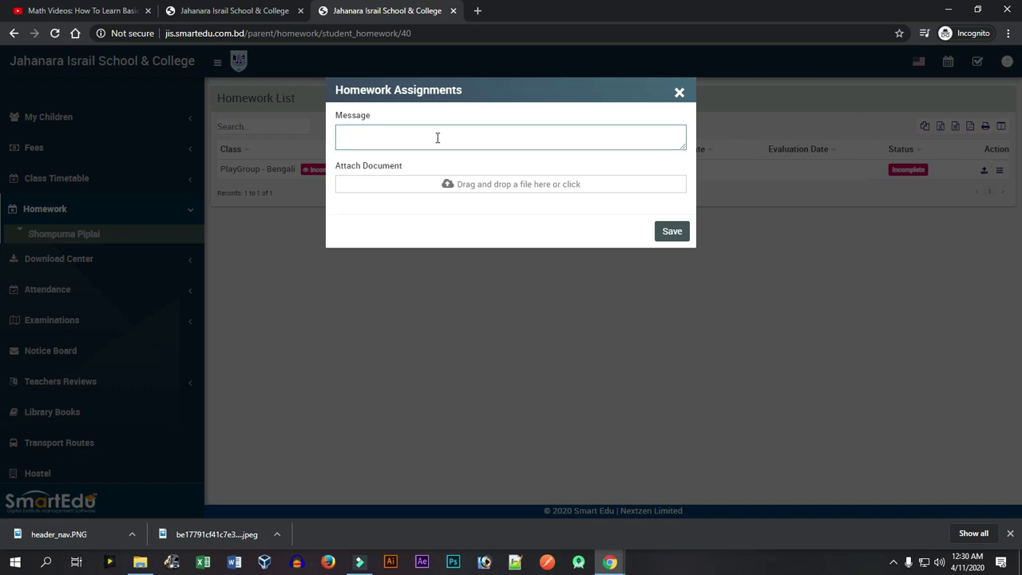
{"action": "type", "text": "Homework Assignments"}
{"action": "left_click", "coordinate": [405, 168]}
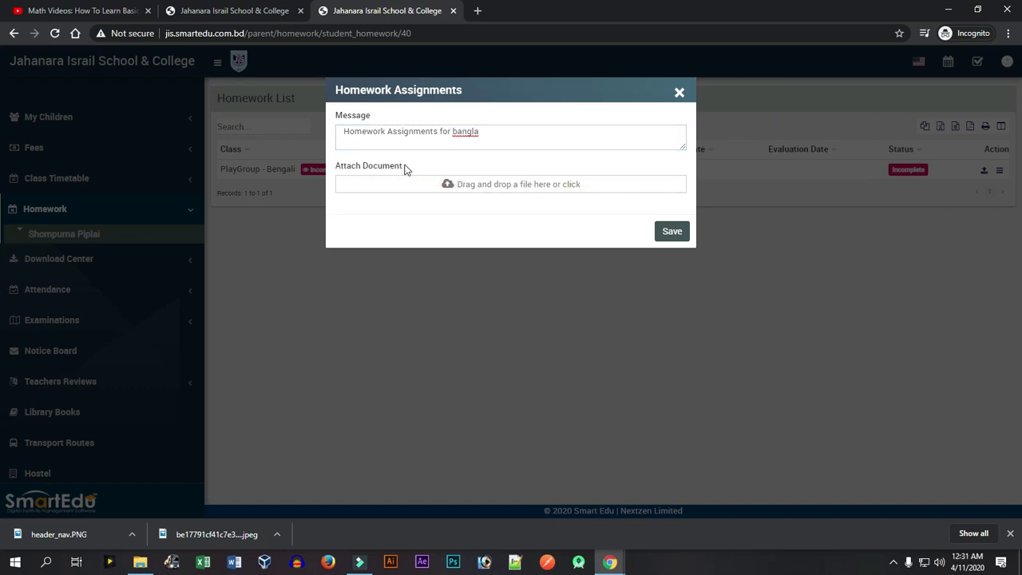
{"action": "left_click", "coordinate": [503, 193]}
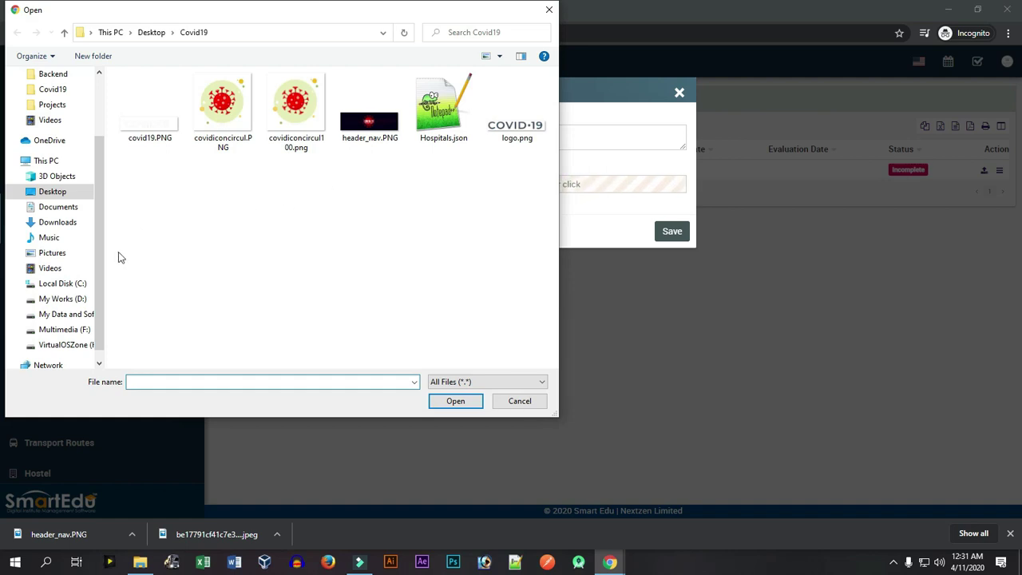
{"action": "left_click", "coordinate": [296, 125]}
{"action": "double_click", "coordinate": [296, 124]}
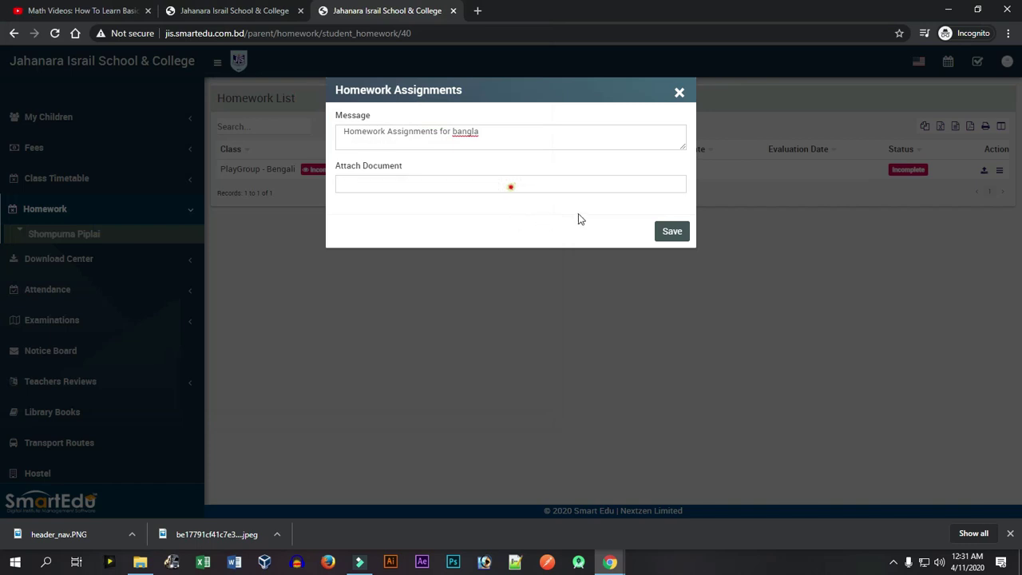
{"action": "left_click", "coordinate": [672, 237]}
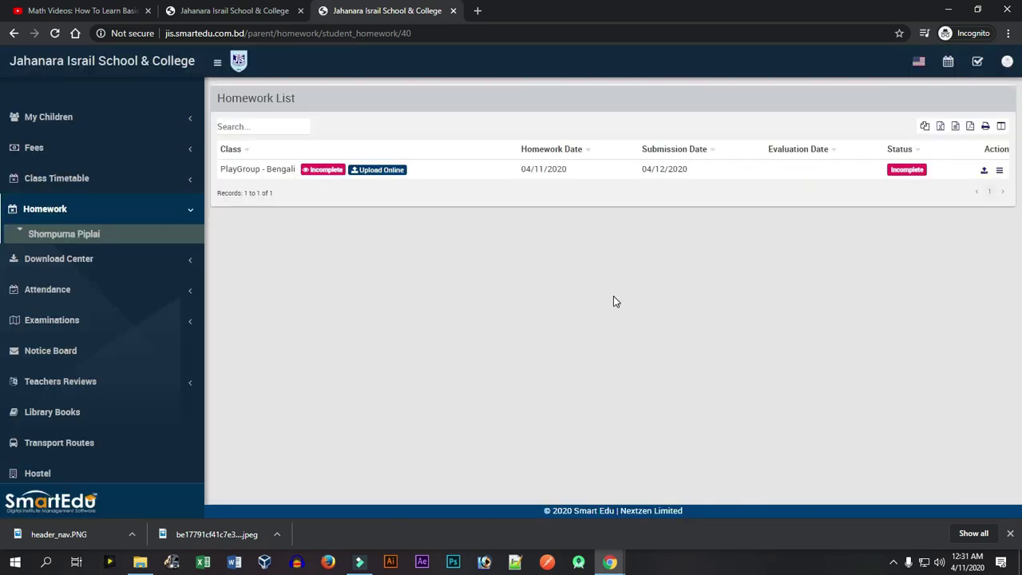
{"action": "left_click", "coordinate": [375, 171]}
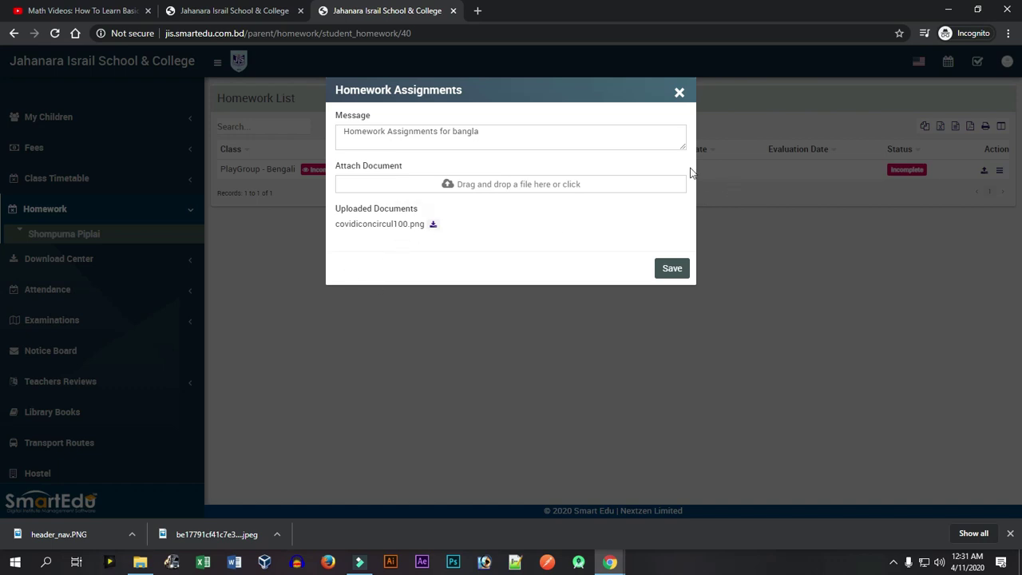
{"action": "left_click", "coordinate": [679, 95]}
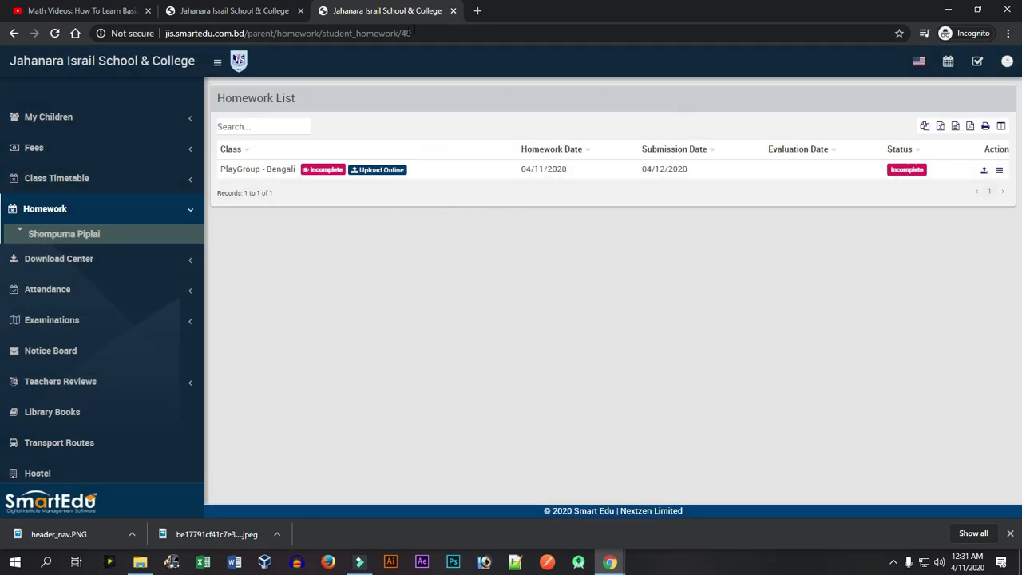
Return to the teacher's homework page, rerun the homework search, and download the file the student submitted for the Bengali homework
{"action": "left_click", "coordinate": [242, 11]}
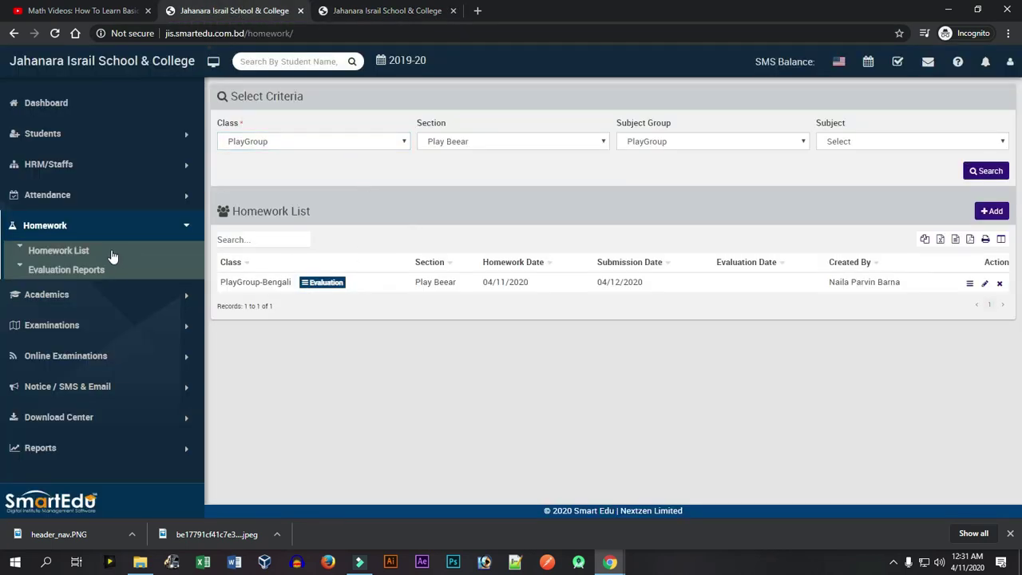
{"action": "left_click", "coordinate": [978, 172]}
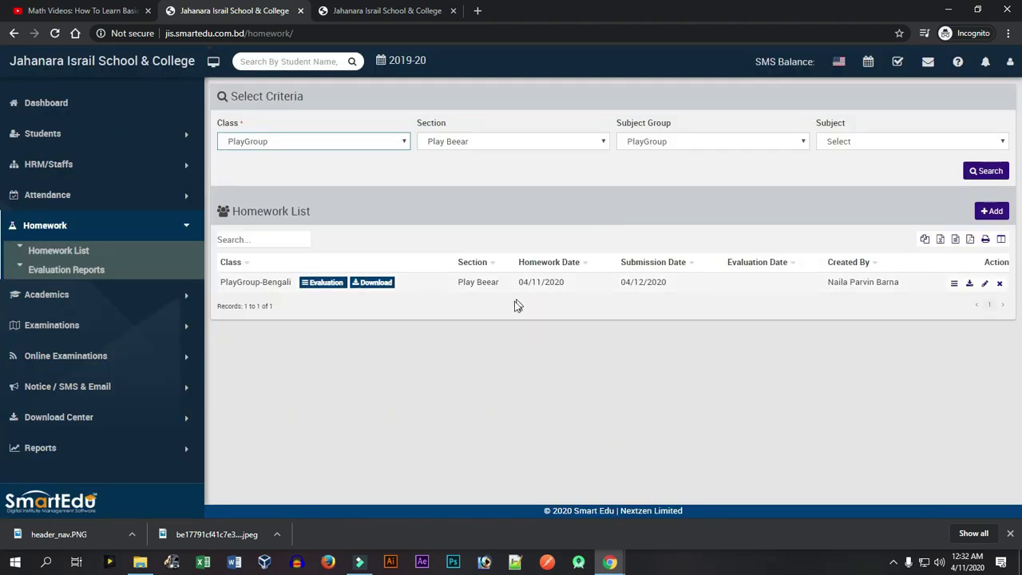
{"action": "left_click", "coordinate": [376, 285]}
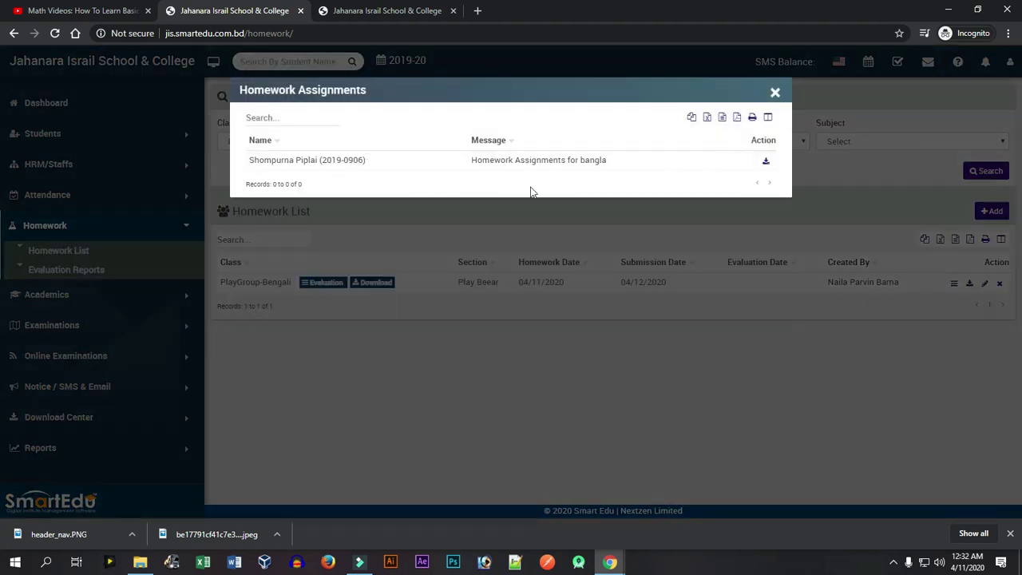
{"action": "left_click", "coordinate": [691, 117]}
{"action": "left_click", "coordinate": [765, 164]}
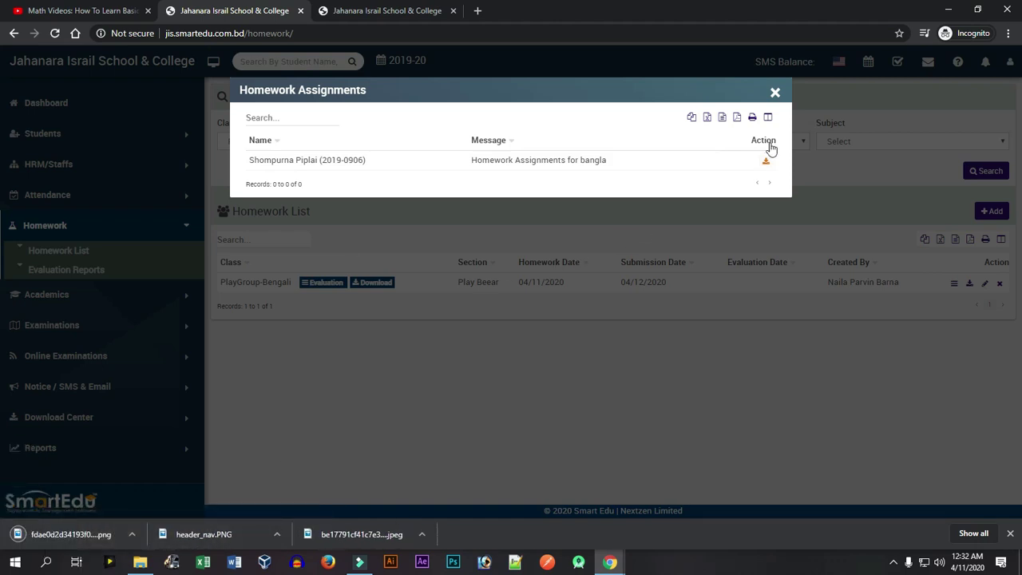
{"action": "left_click", "coordinate": [774, 93]}
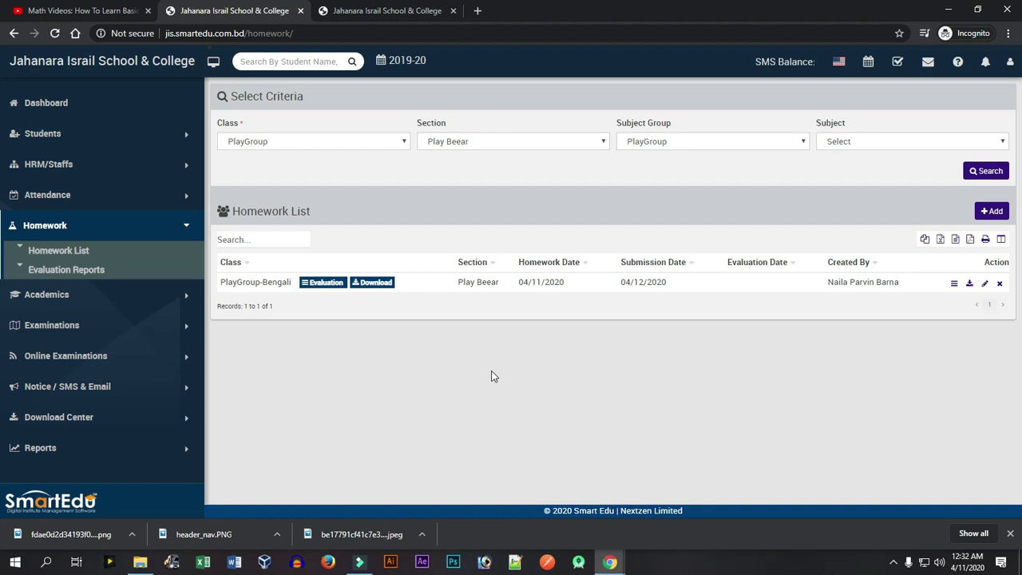
Compare the Bengali homework's evaluation students list with its submitted assignments
{"action": "left_click", "coordinate": [323, 285]}
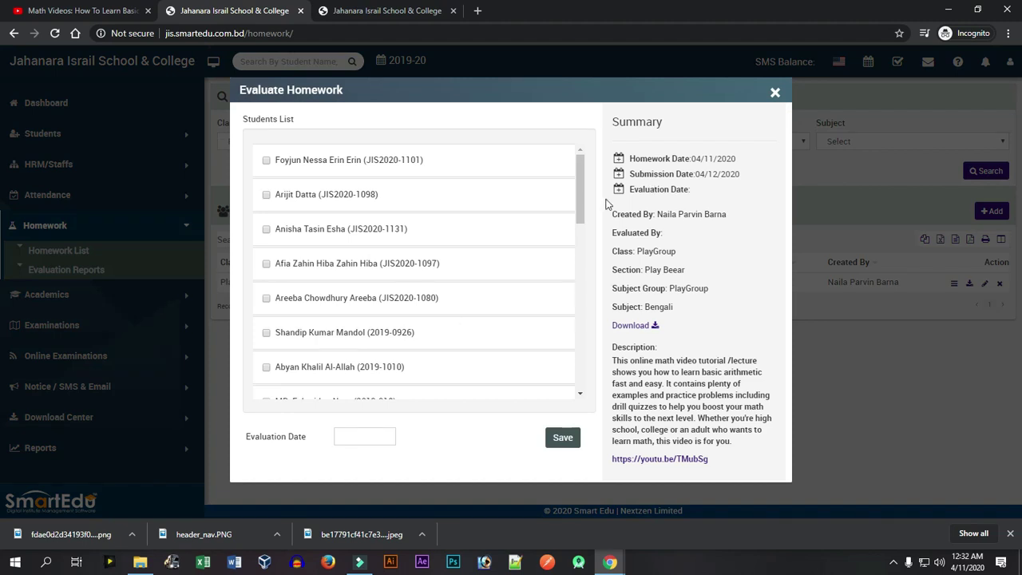
{"action": "left_click", "coordinate": [774, 92]}
{"action": "left_click", "coordinate": [387, 287]}
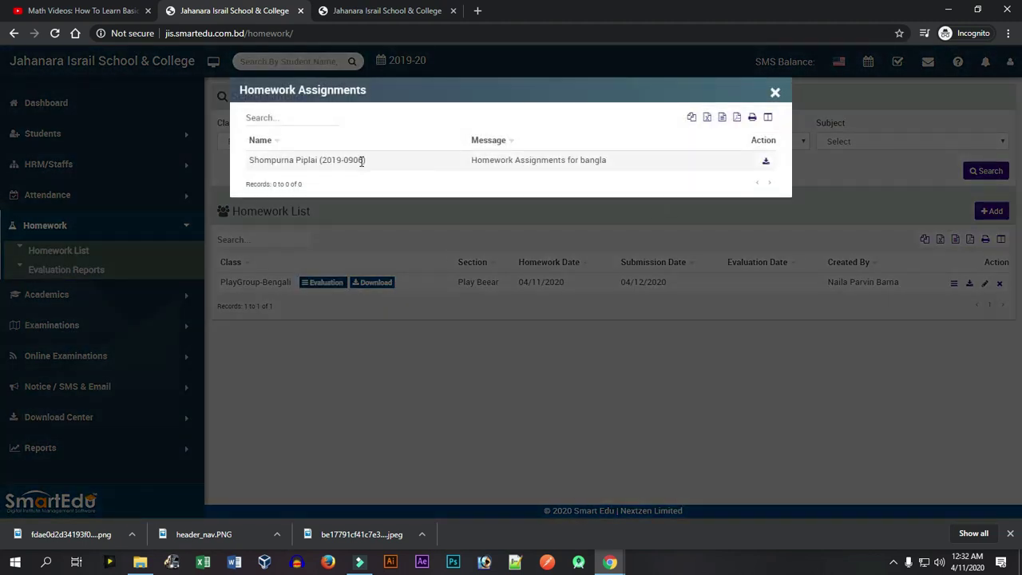
{"action": "left_click", "coordinate": [774, 94]}
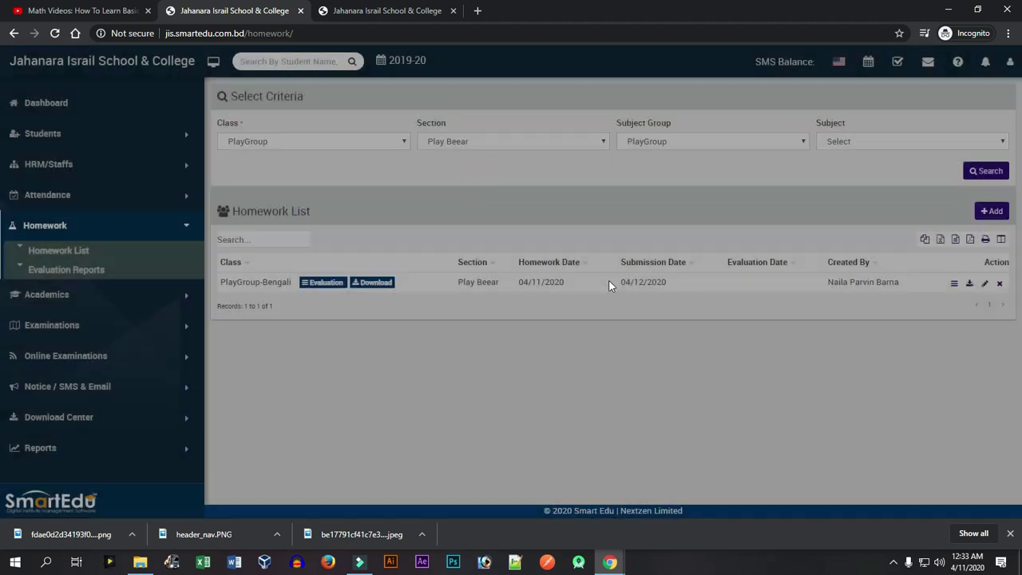
{"action": "left_click", "coordinate": [323, 284]}
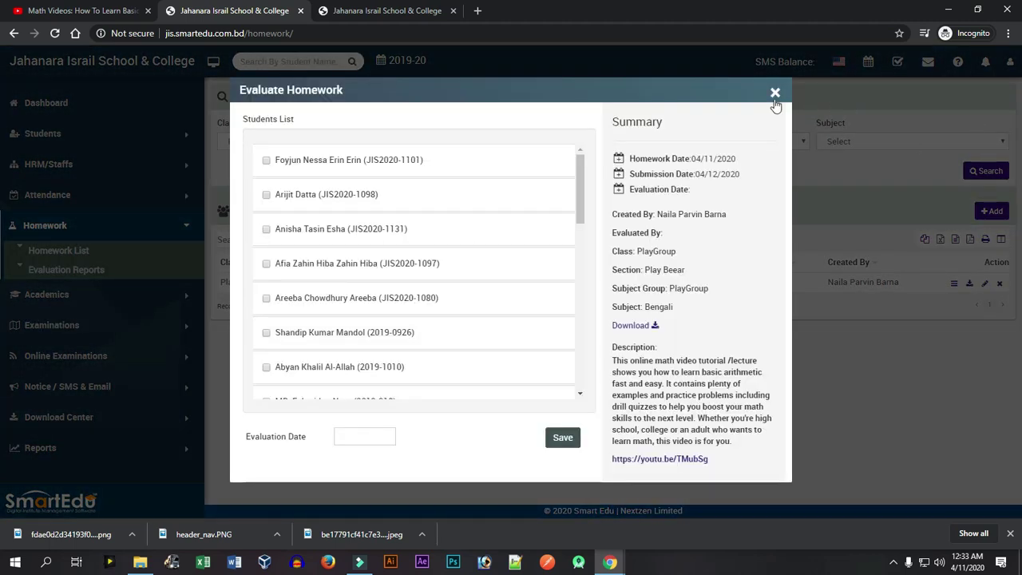
{"action": "left_click", "coordinate": [774, 95]}
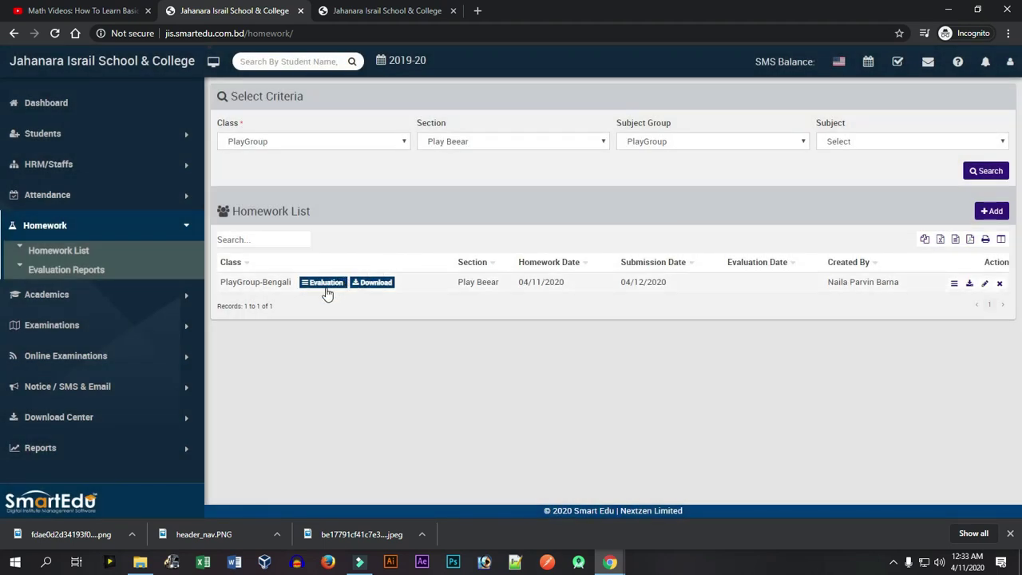
Open the Bengali homework's evaluation, find the student who submitted the assignment in the students list, and mark that student as evaluated
{"action": "left_click", "coordinate": [322, 289]}
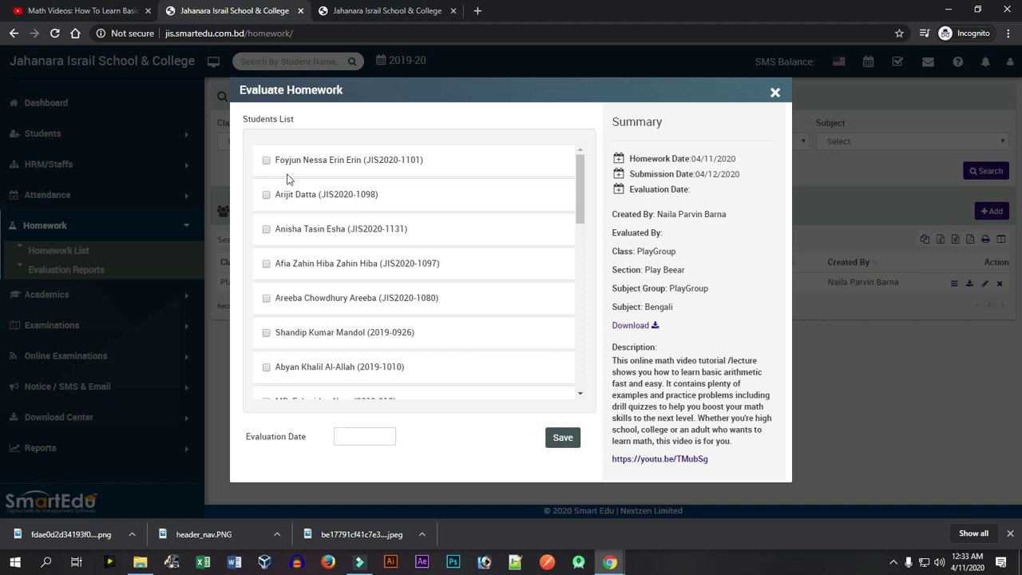
{"action": "left_click", "coordinate": [288, 199]}
{"action": "scroll", "coordinate": [332, 305], "scroll_direction": "down", "scroll_amount": 3}
{"action": "scroll", "coordinate": [324, 303], "scroll_direction": "down", "scroll_amount": 5}
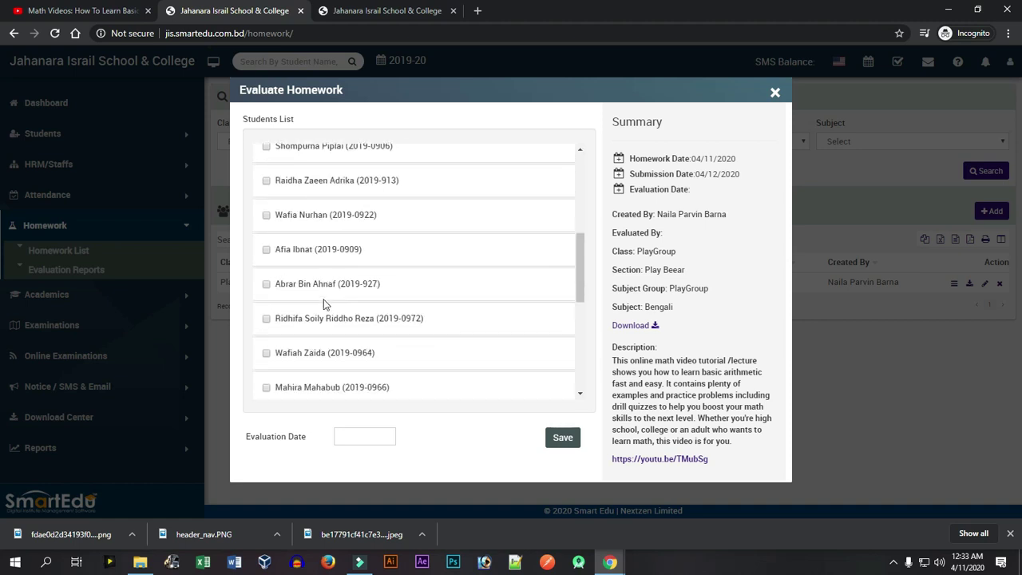
{"action": "scroll", "coordinate": [343, 340], "scroll_direction": "down", "scroll_amount": 2}
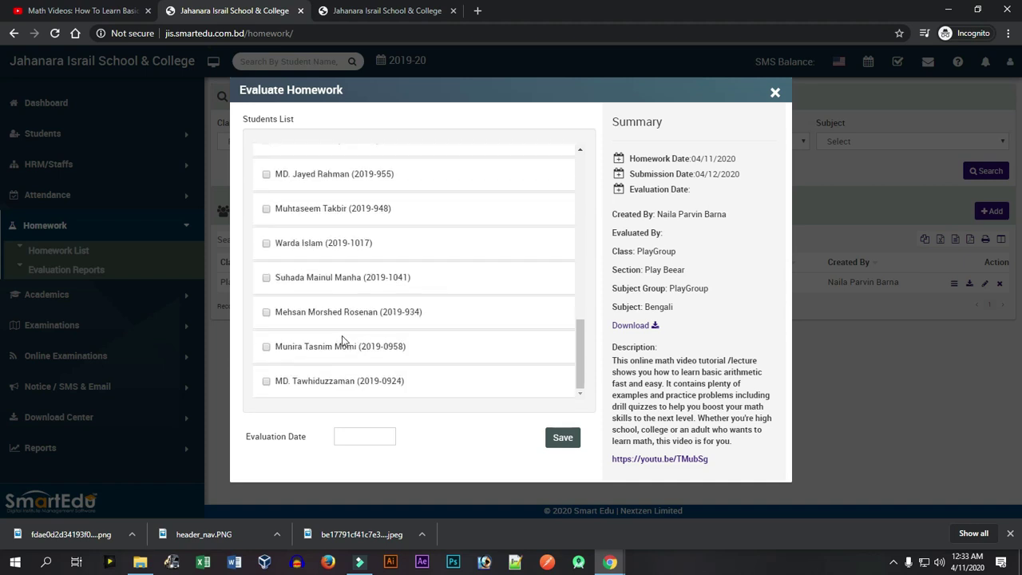
{"action": "scroll", "coordinate": [363, 340], "scroll_direction": "up", "scroll_amount": 6}
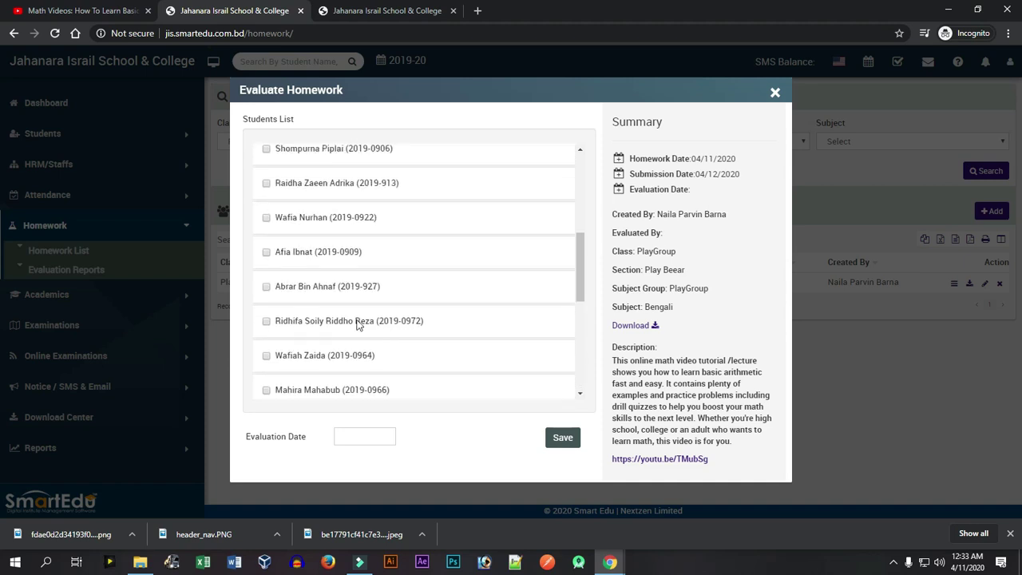
{"action": "scroll", "coordinate": [356, 321], "scroll_direction": "up", "scroll_amount": 2}
{"action": "scroll", "coordinate": [356, 319], "scroll_direction": "up", "scroll_amount": 2}
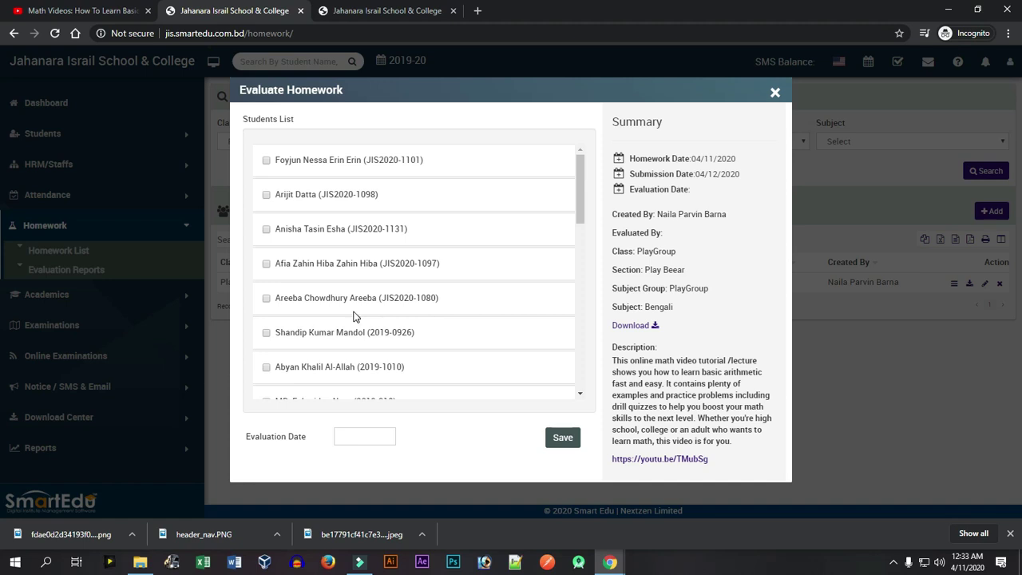
{"action": "key", "text": "ctrl+f"}
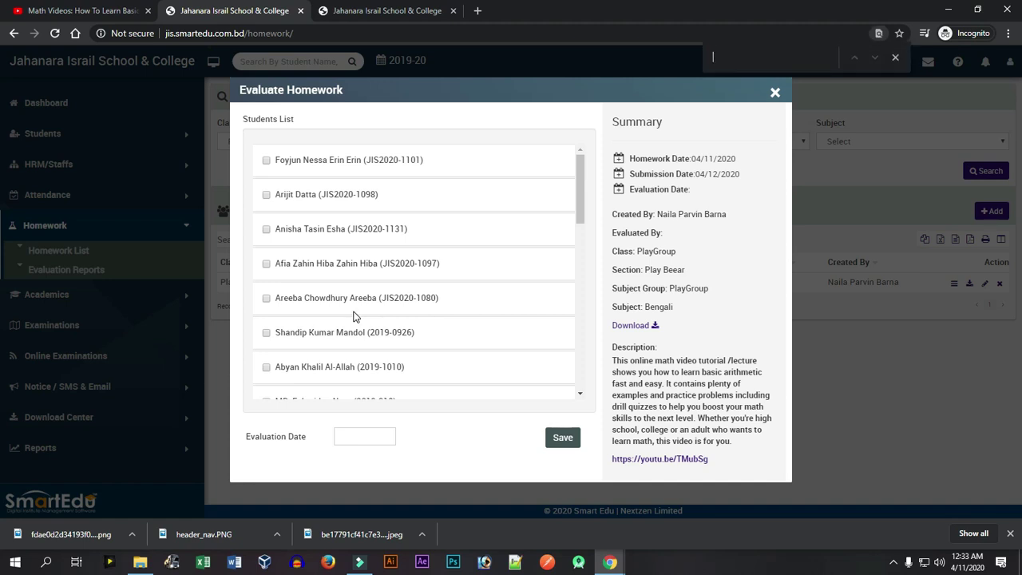
{"action": "type", "text": "p"}
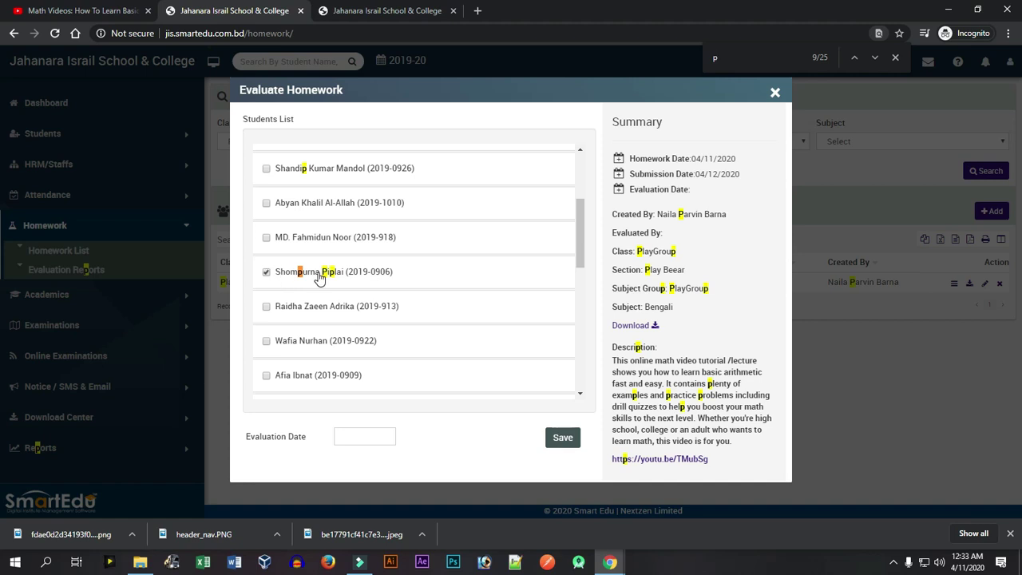
{"action": "key", "text": "Escape"}
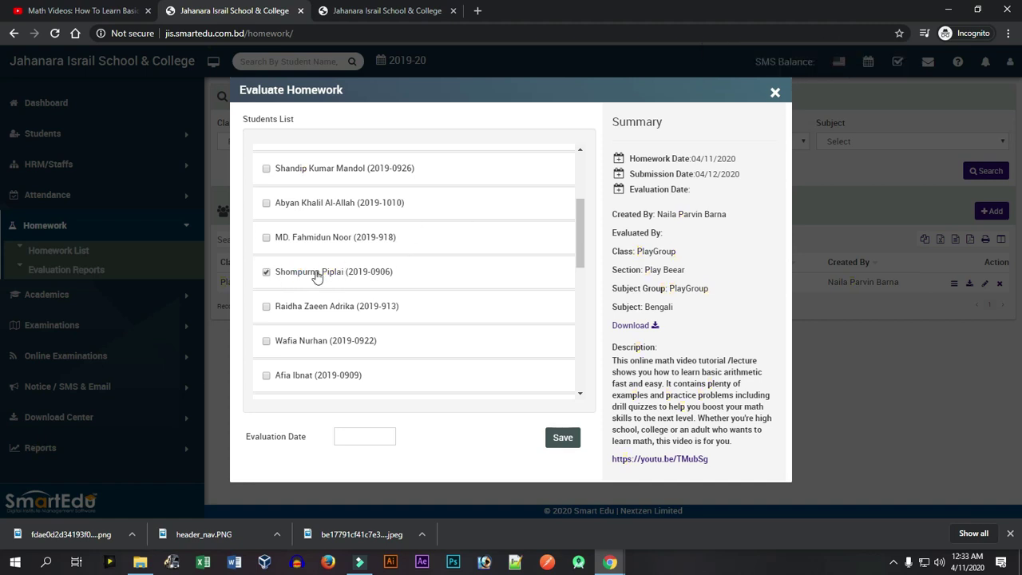
Set the evaluation date to 04/11/2020, save the evaluation, and check the date in the homework list
{"action": "left_click", "coordinate": [354, 439]}
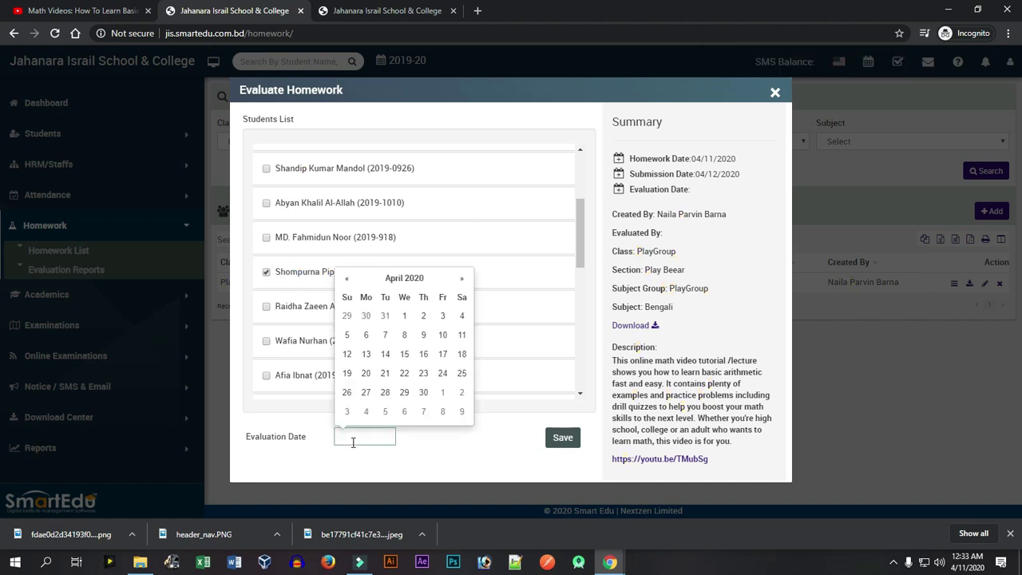
{"action": "left_click", "coordinate": [461, 336]}
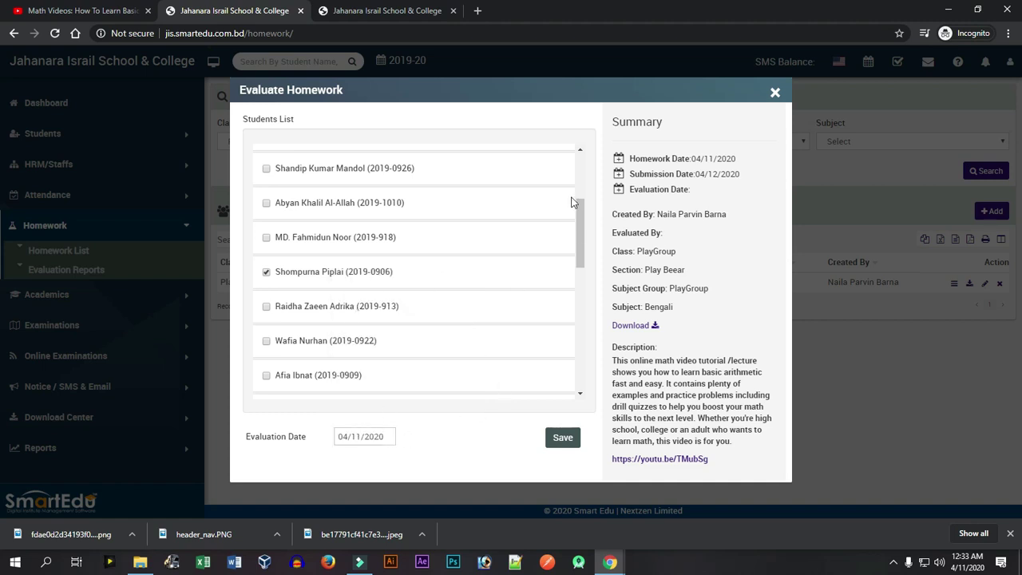
{"action": "left_click", "coordinate": [564, 438]}
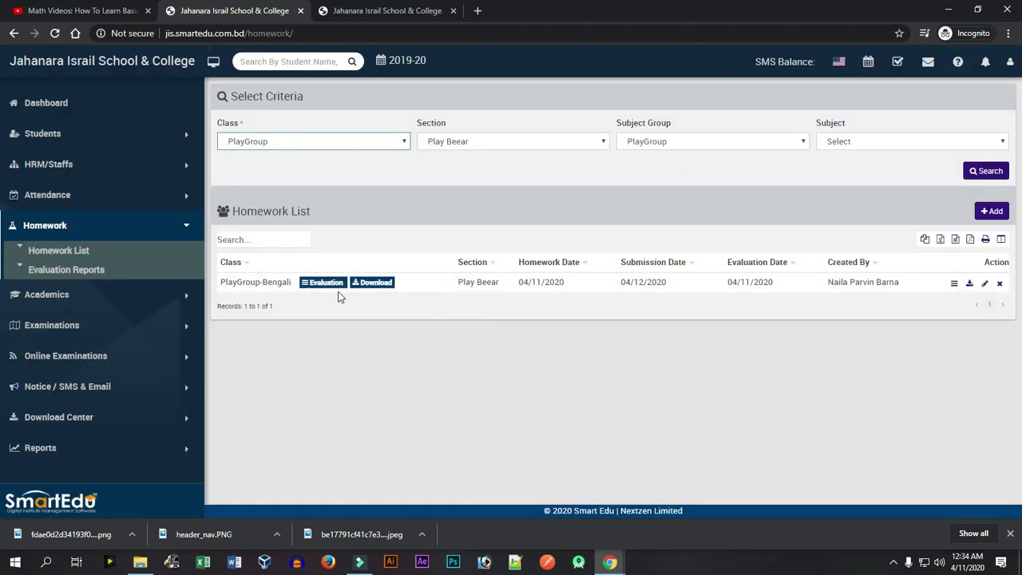
{"action": "left_click_drag", "start_coordinate": [793, 281], "coordinate": [720, 289]}
{"action": "left_click", "coordinate": [755, 286]}
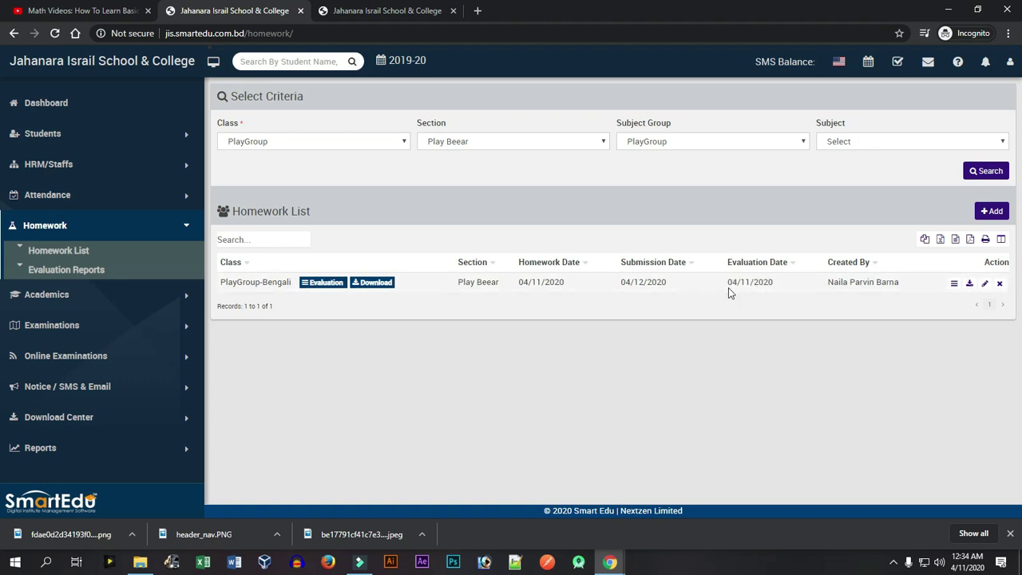
Switch to the parent's homework page, reload it, and view the Bengali homework's evaluation details
{"action": "left_click", "coordinate": [380, 17]}
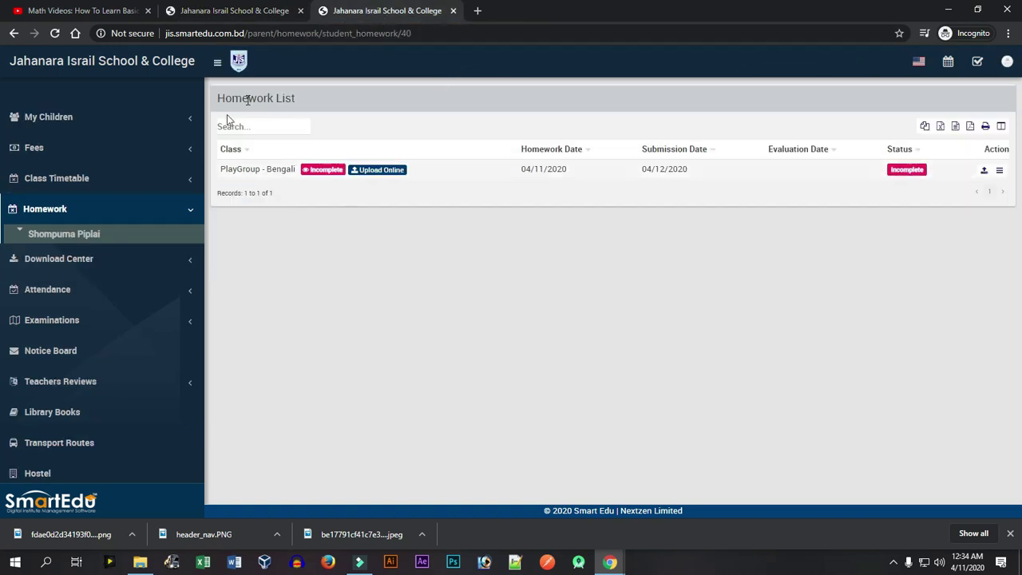
{"action": "left_click", "coordinate": [56, 34]}
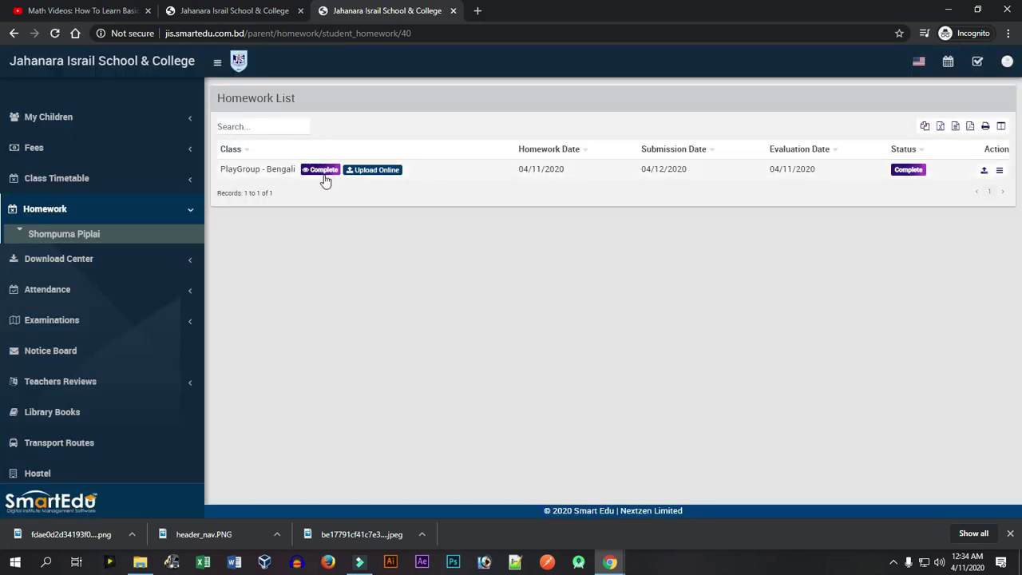
{"action": "left_click", "coordinate": [323, 170]}
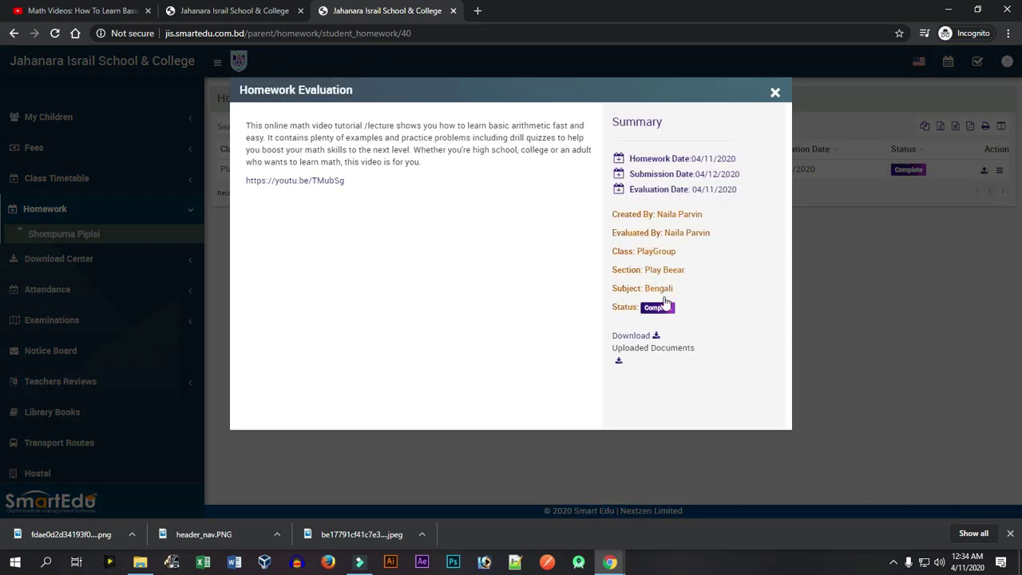
{"action": "key", "text": "Escape"}
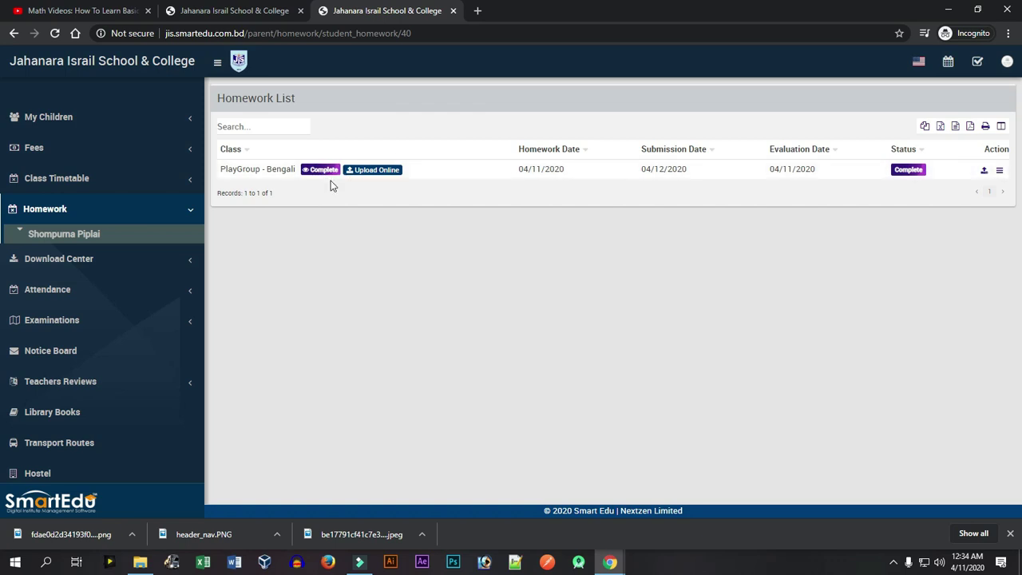
Return to the teacher's homework page and try to save the Bengali evaluation with the submitting student unmarked, then reopen it to check
{"action": "left_click", "coordinate": [275, 9]}
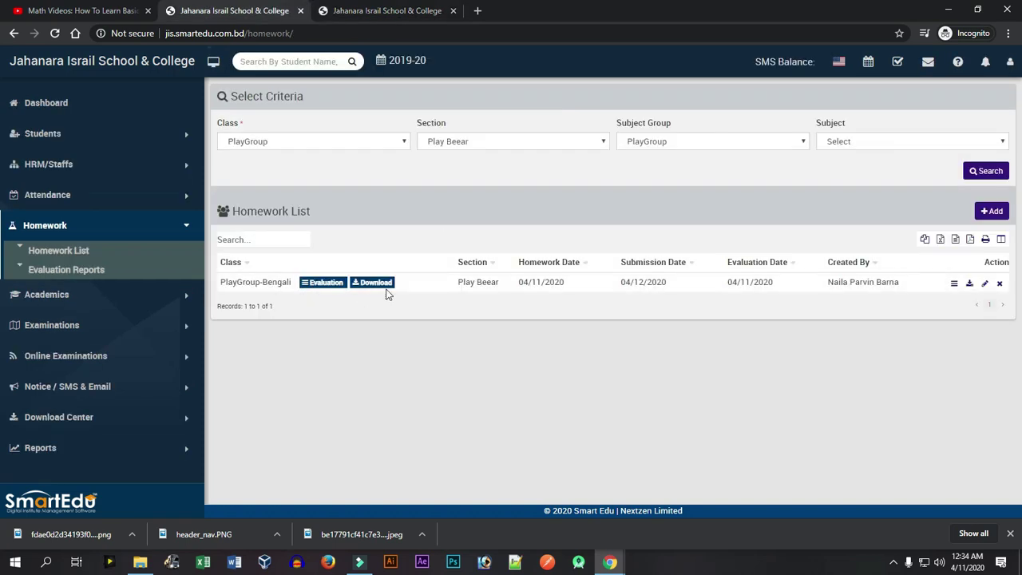
{"action": "left_click", "coordinate": [315, 283]}
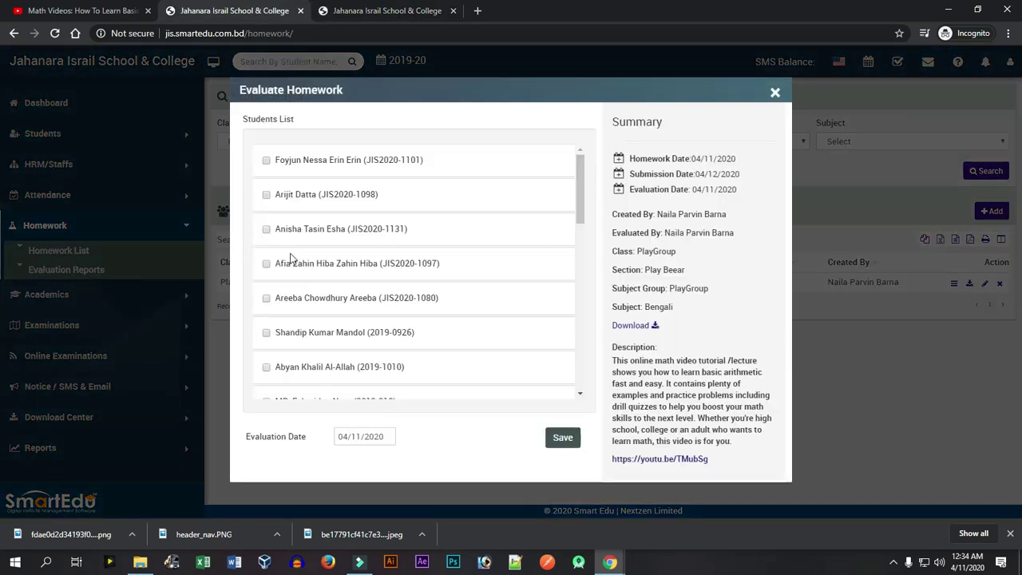
{"action": "scroll", "coordinate": [304, 281], "scroll_direction": "down", "scroll_amount": 1}
{"action": "scroll", "coordinate": [302, 281], "scroll_direction": "down", "scroll_amount": 3}
{"action": "scroll", "coordinate": [285, 279], "scroll_direction": "up", "scroll_amount": 2}
{"action": "scroll", "coordinate": [285, 278], "scroll_direction": "down", "scroll_amount": 2}
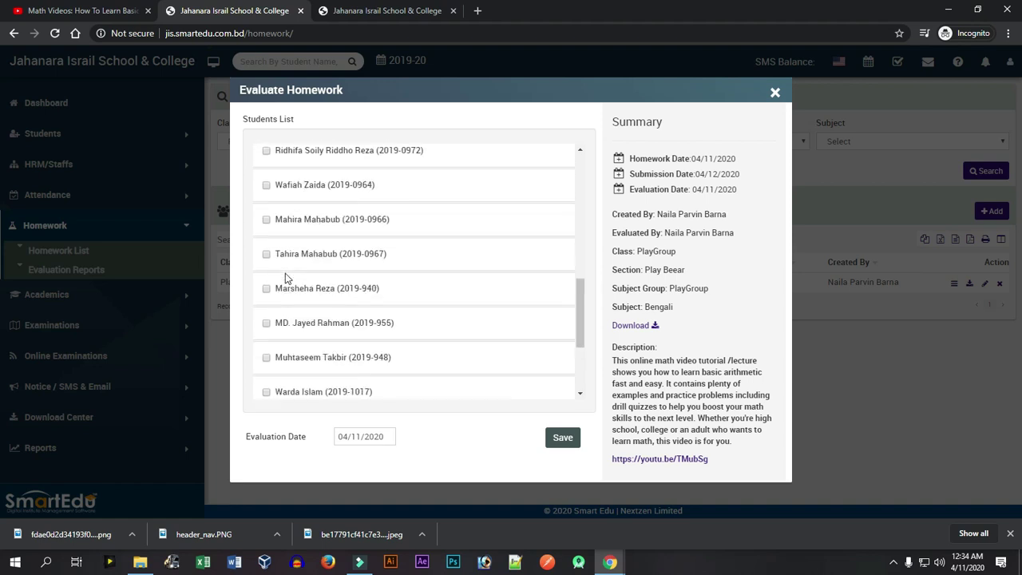
{"action": "scroll", "coordinate": [286, 283], "scroll_direction": "up", "scroll_amount": 3}
{"action": "left_click", "coordinate": [270, 213]}
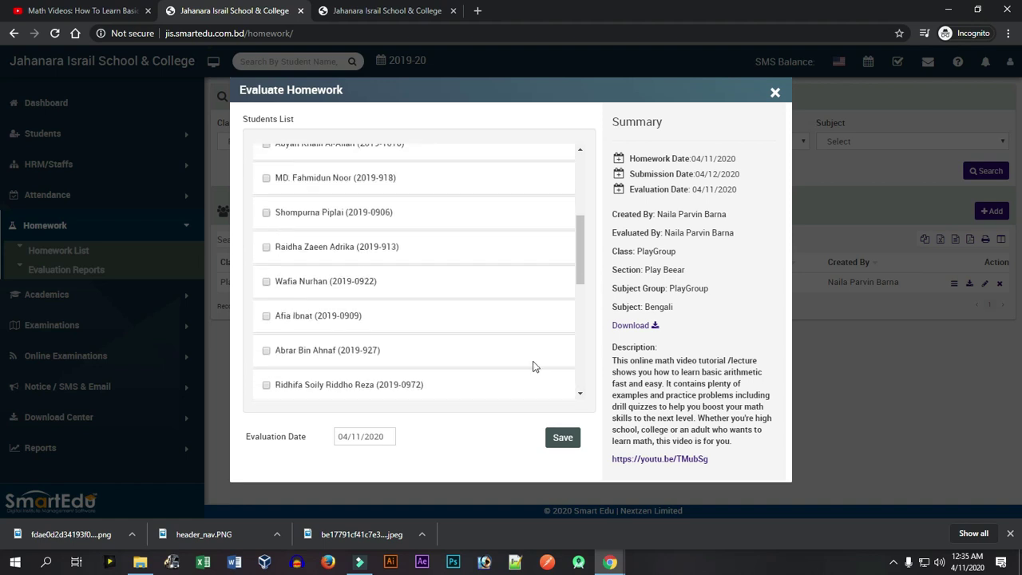
{"action": "left_click", "coordinate": [559, 439]}
{"action": "left_click", "coordinate": [775, 92]}
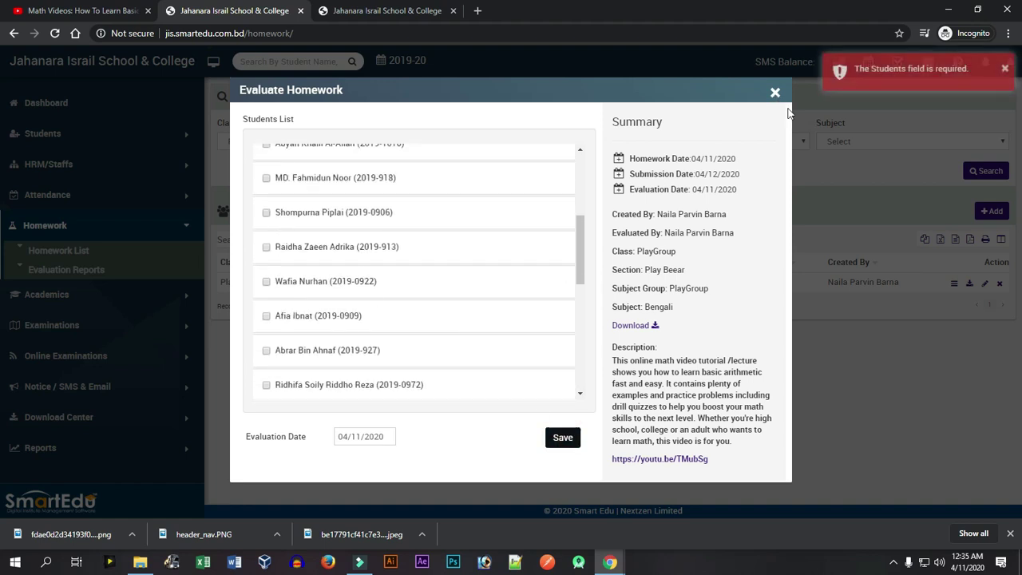
{"action": "left_click", "coordinate": [310, 283]}
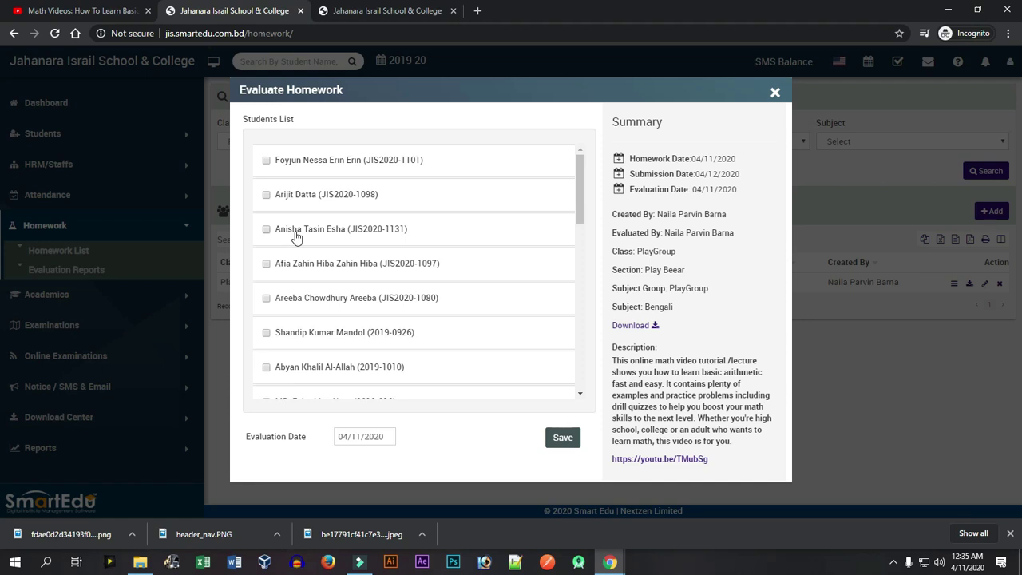
{"action": "left_click", "coordinate": [773, 93]}
Switch to the parent's homework page and view the Bengali homework's online submission form
{"action": "key", "text": "ctrl+Tab"}
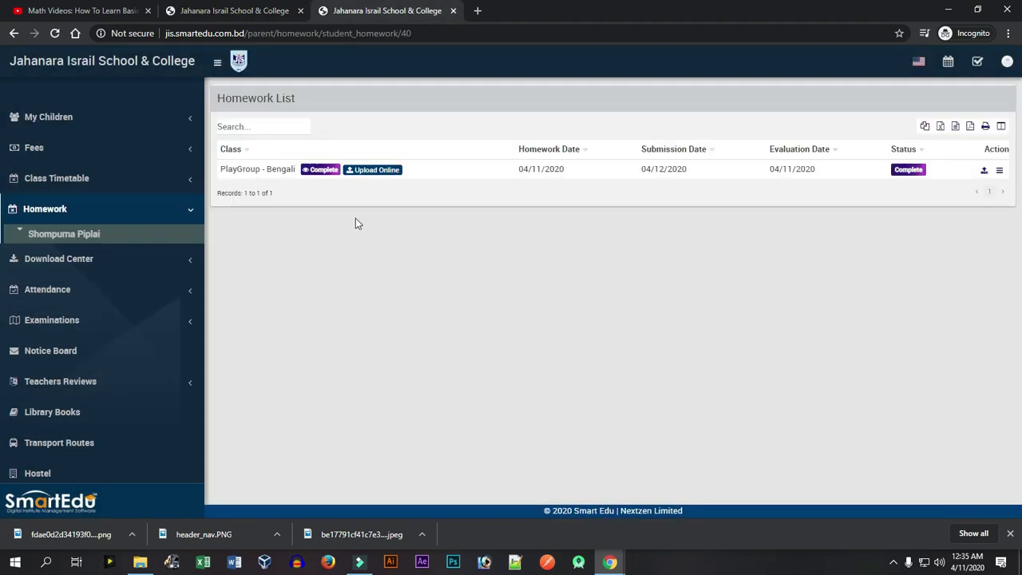
{"action": "left_click", "coordinate": [367, 170]}
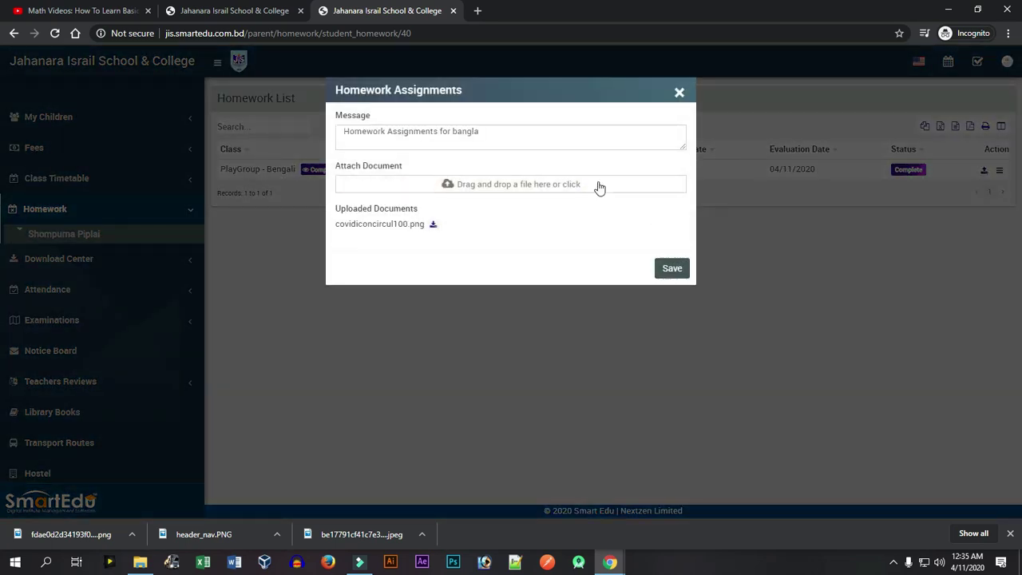
{"action": "left_click", "coordinate": [679, 93]}
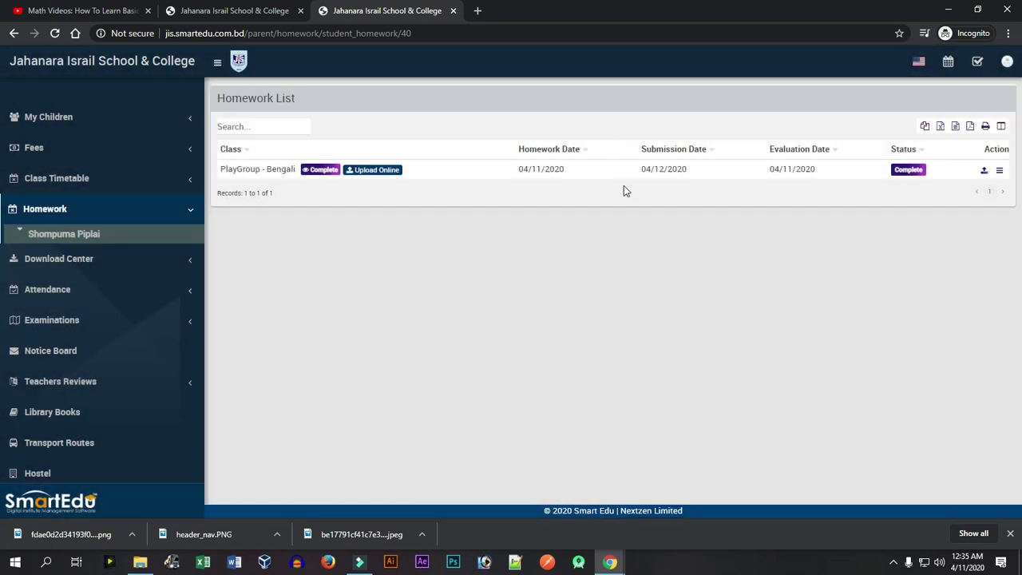
Edit the Bengali homework on the teacher's page, set both the submission date and homework date to 04/10/2020, and save it
{"action": "left_click", "coordinate": [265, 9]}
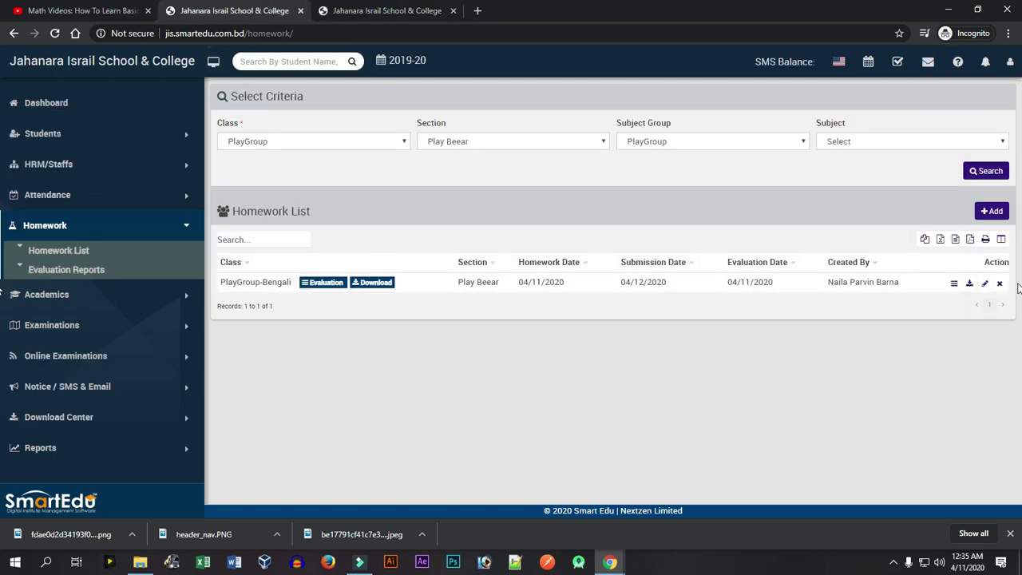
{"action": "left_click", "coordinate": [985, 284]}
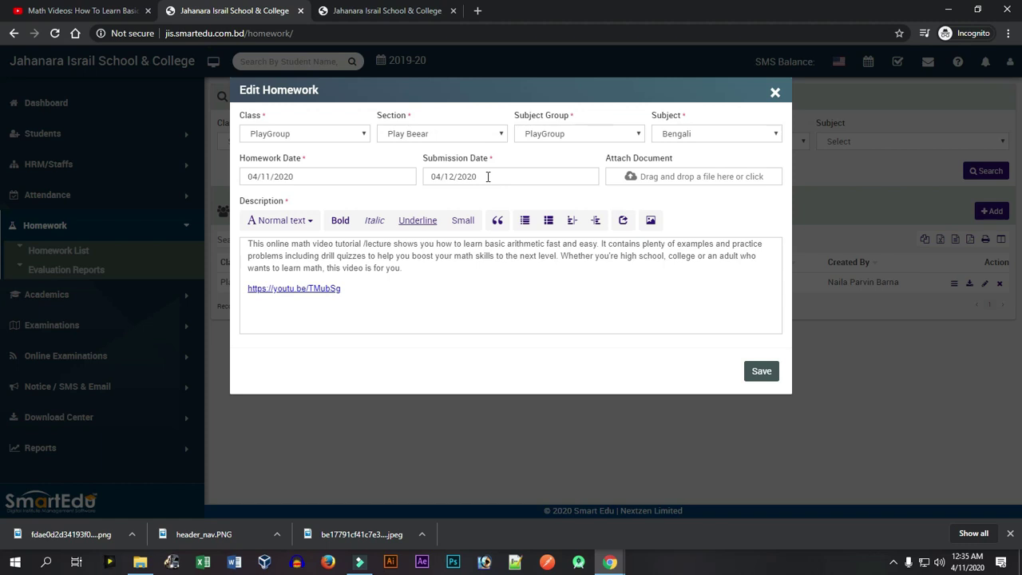
{"action": "left_click", "coordinate": [488, 176]}
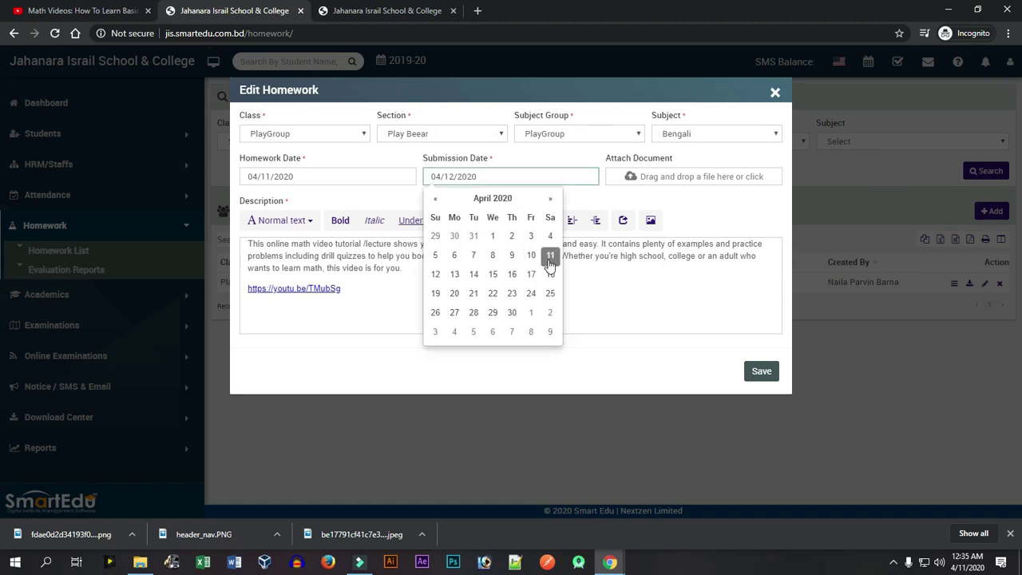
{"action": "left_click", "coordinate": [532, 255]}
{"action": "left_click", "coordinate": [330, 178]}
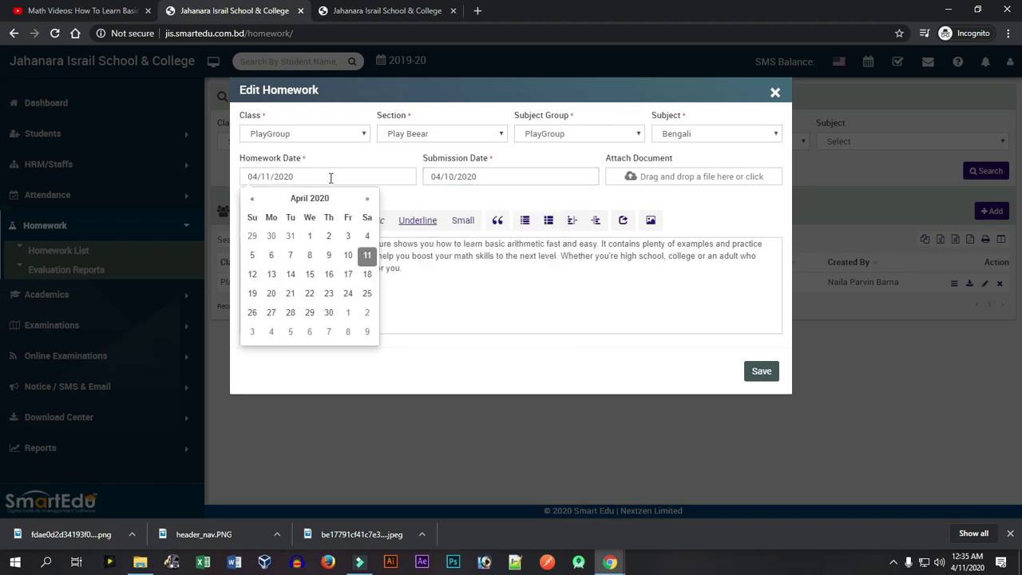
{"action": "left_click", "coordinate": [348, 255]}
{"action": "left_click", "coordinate": [762, 370]}
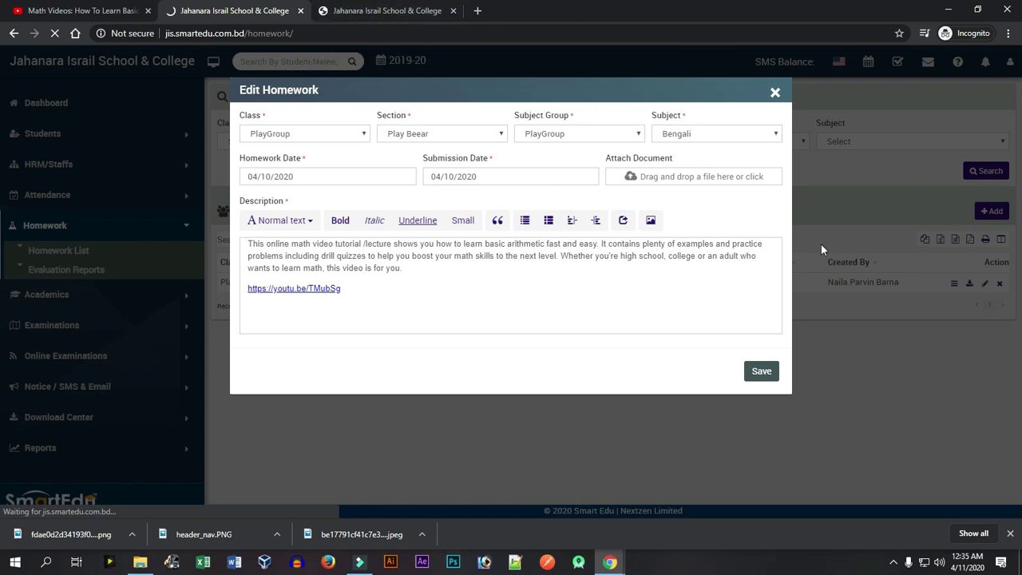
Reload the parent's homework page and check the Bengali homework's submission form, evaluation date and submission date
{"action": "left_click", "coordinate": [375, 11]}
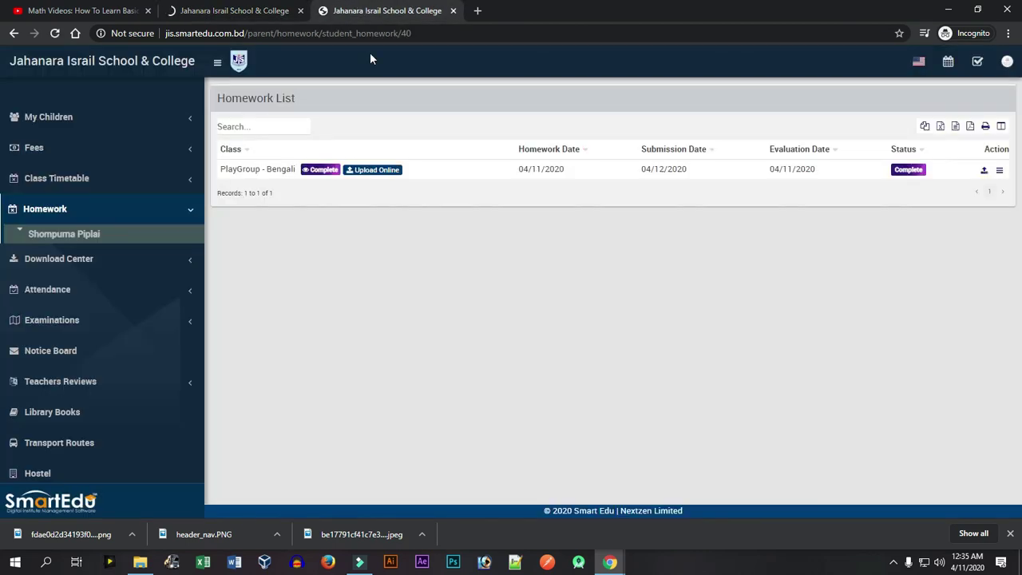
{"action": "left_click", "coordinate": [54, 33]}
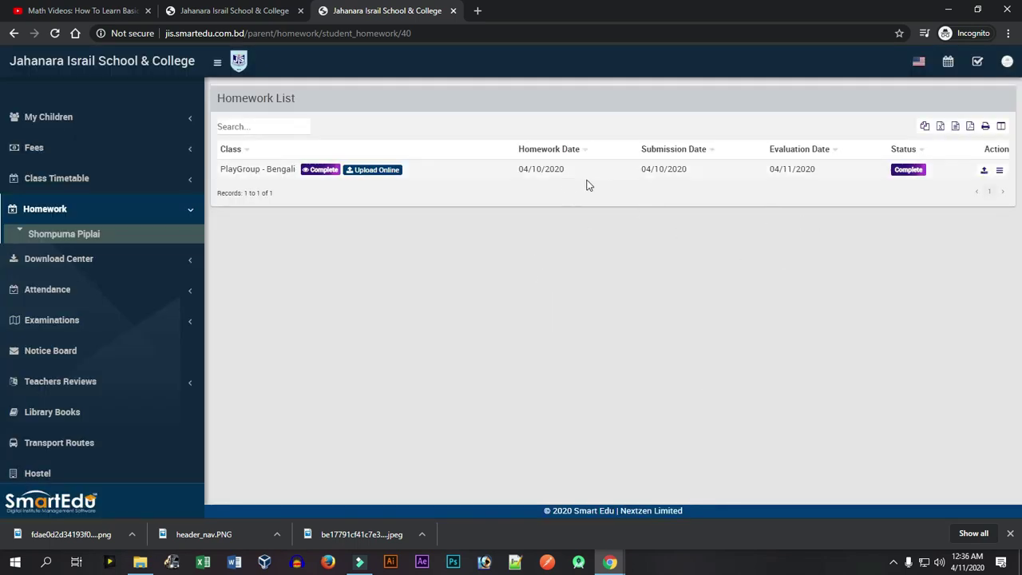
{"action": "left_click", "coordinate": [373, 169]}
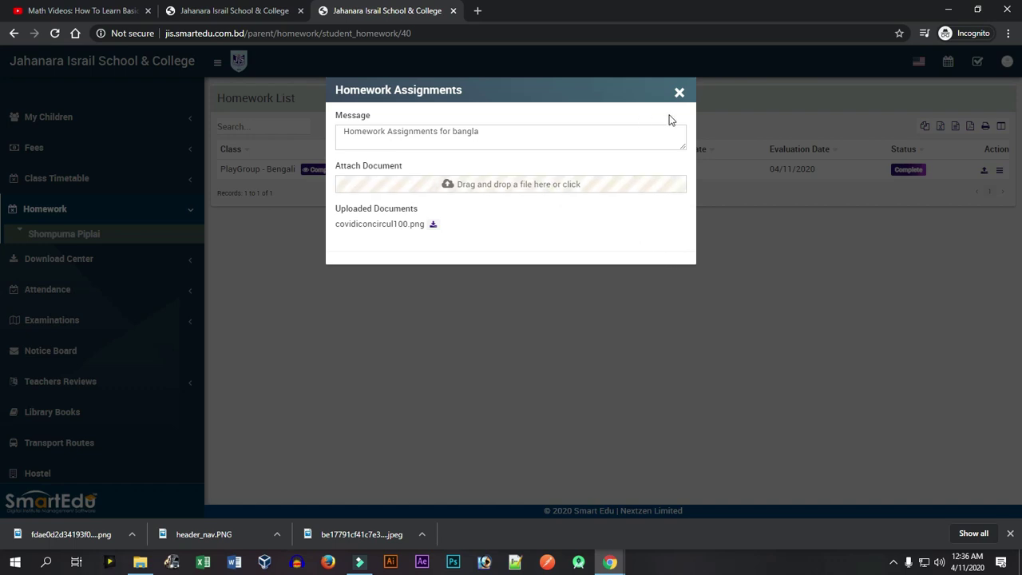
{"action": "left_click", "coordinate": [679, 92]}
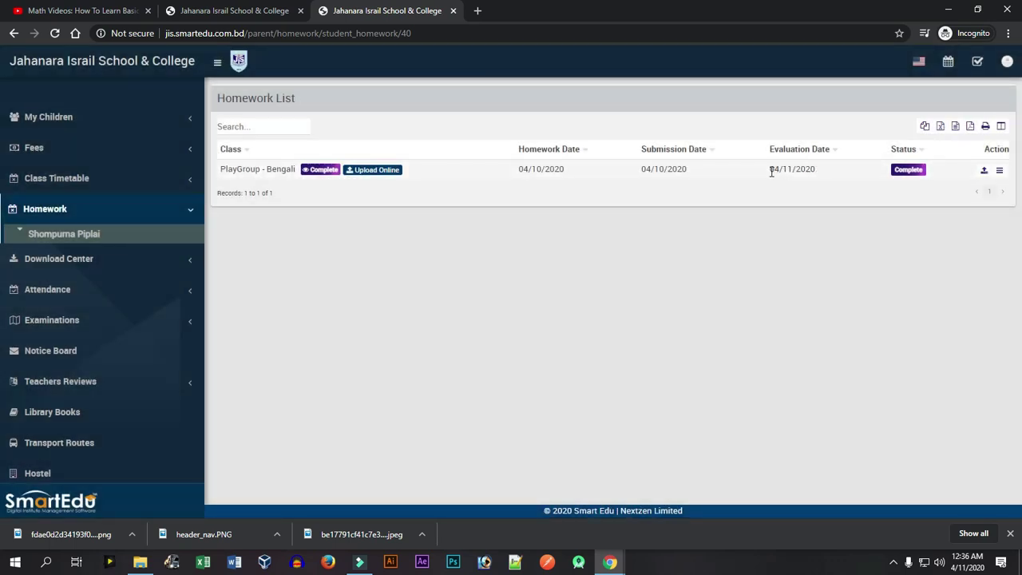
{"action": "left_click_drag", "start_coordinate": [771, 172], "coordinate": [814, 173]}
{"action": "left_click_drag", "start_coordinate": [642, 170], "coordinate": [699, 175]}
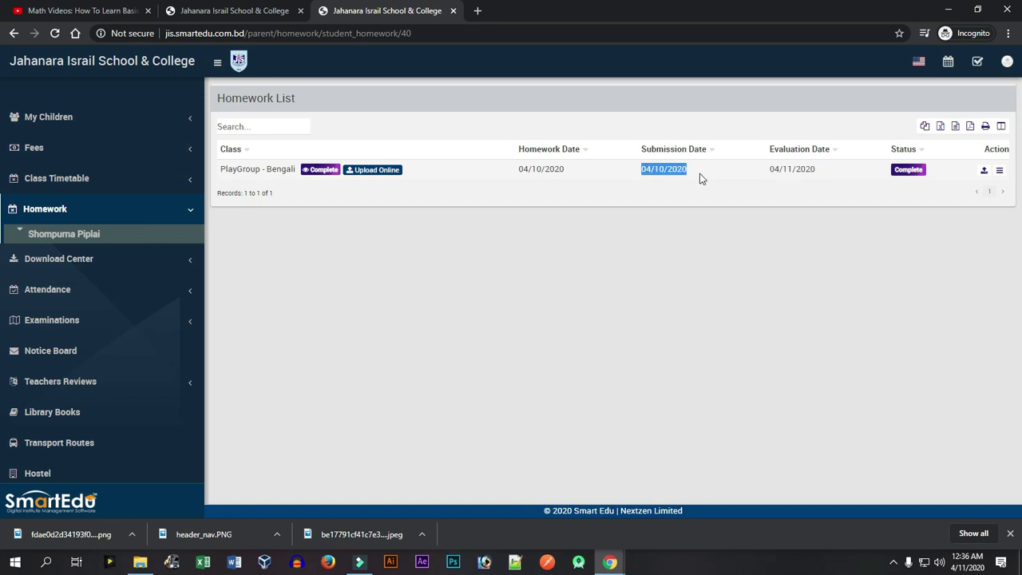
Check the Bengali homework's online submission form and its uploaded document once more, and close the form
{"action": "left_click", "coordinate": [369, 170]}
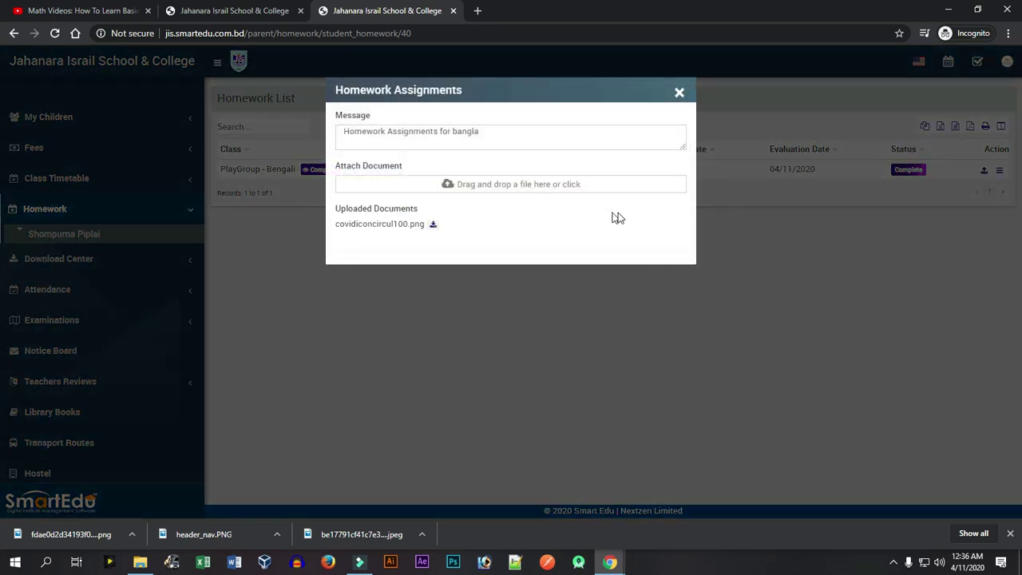
{"action": "left_click", "coordinate": [678, 94]}
Generate the teacher's homework evaluation report for class PlayGroup, section Play Beear, subject group PlayGroup and subject Bengali
{"action": "key", "text": "ctrl+shift+Tab"}
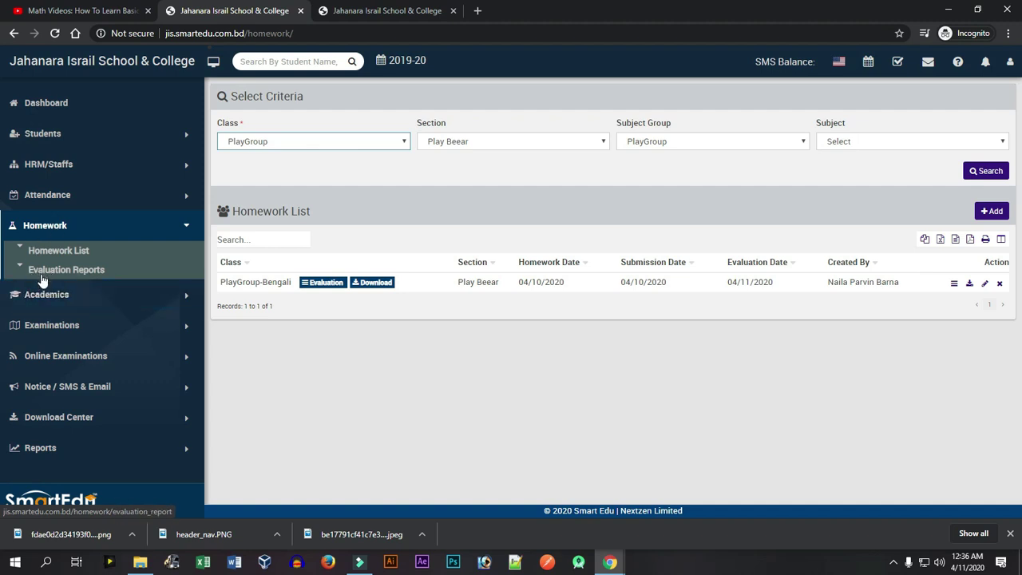
{"action": "left_click", "coordinate": [69, 269]}
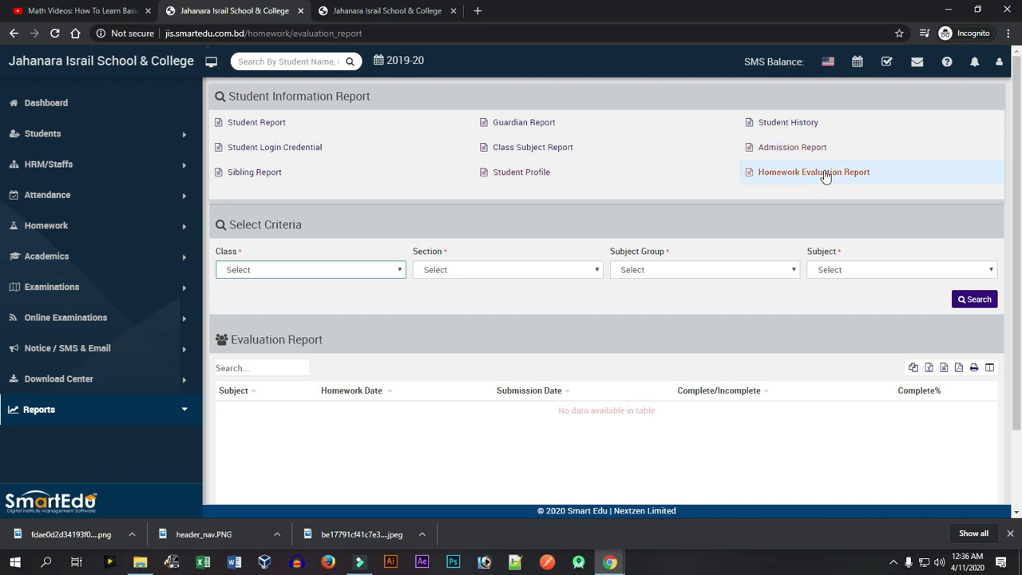
{"action": "left_click", "coordinate": [248, 275]}
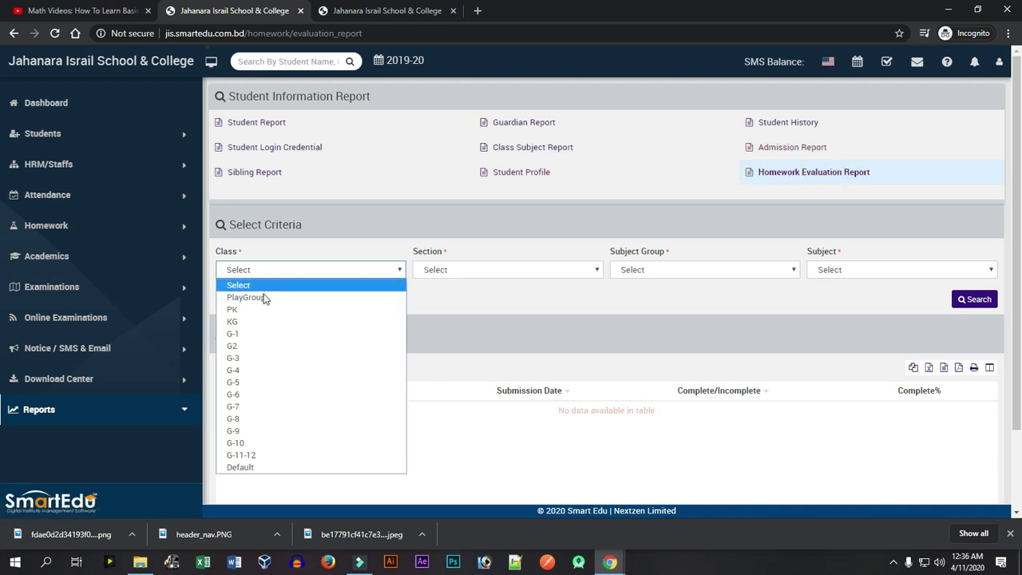
{"action": "left_click", "coordinate": [264, 298]}
{"action": "left_click", "coordinate": [544, 277]}
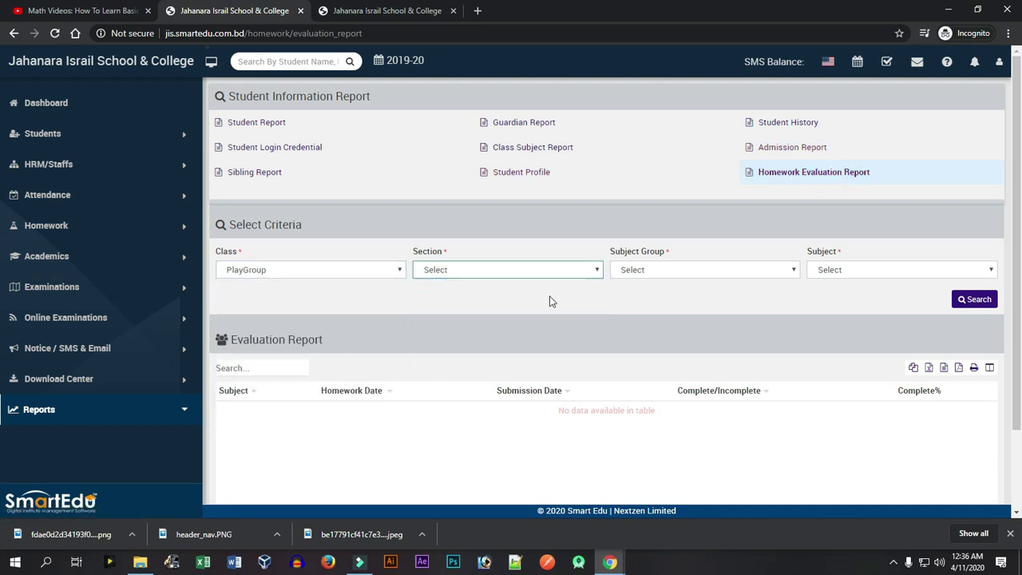
{"action": "left_click", "coordinate": [683, 271]}
{"action": "left_click", "coordinate": [702, 296]}
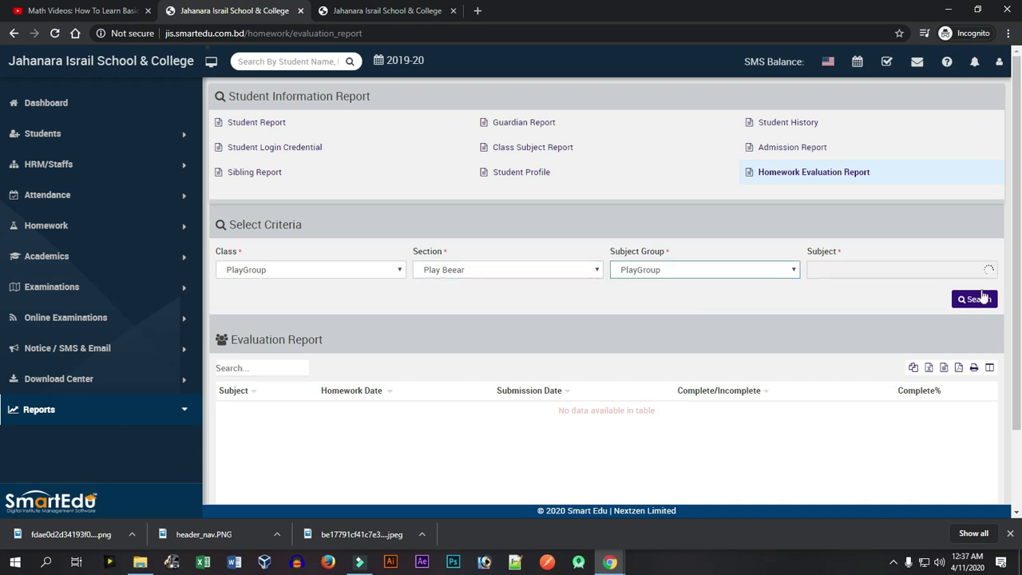
{"action": "left_click", "coordinate": [923, 273]}
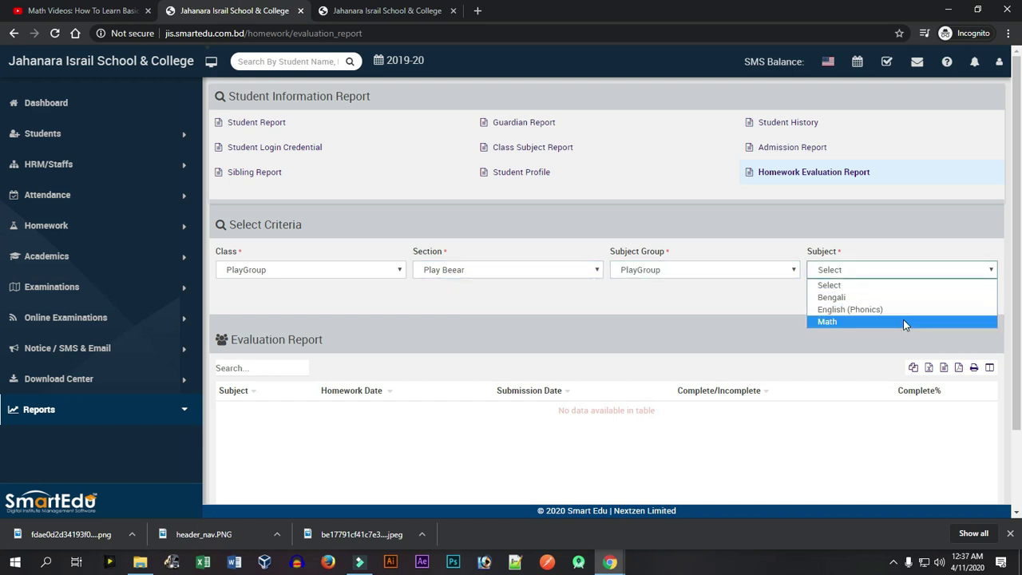
{"action": "left_click", "coordinate": [905, 321]}
{"action": "left_click", "coordinate": [975, 297]}
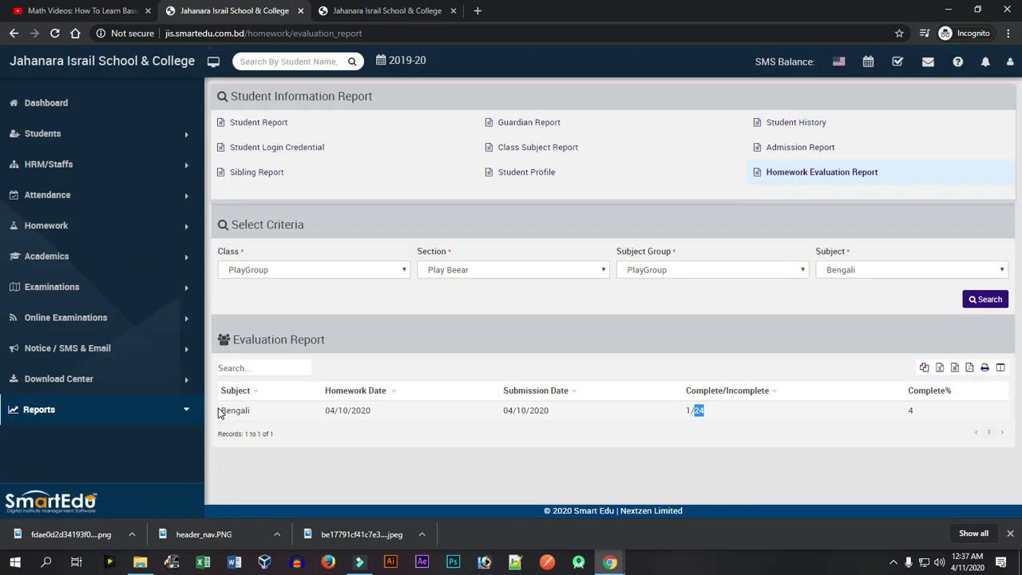
Examine the Bengali row of the evaluation report: homework date, submission date, complete/incomplete count and completion percentage
{"action": "left_click_drag", "start_coordinate": [221, 410], "coordinate": [391, 422]}
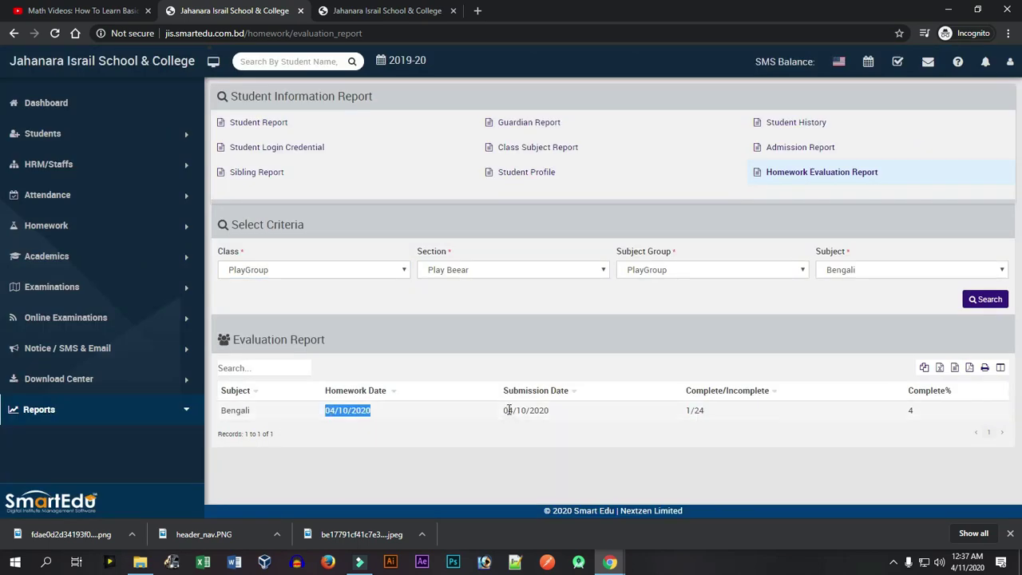
{"action": "left_click_drag", "start_coordinate": [509, 410], "coordinate": [570, 412]}
{"action": "left_click_drag", "start_coordinate": [687, 412], "coordinate": [714, 417]}
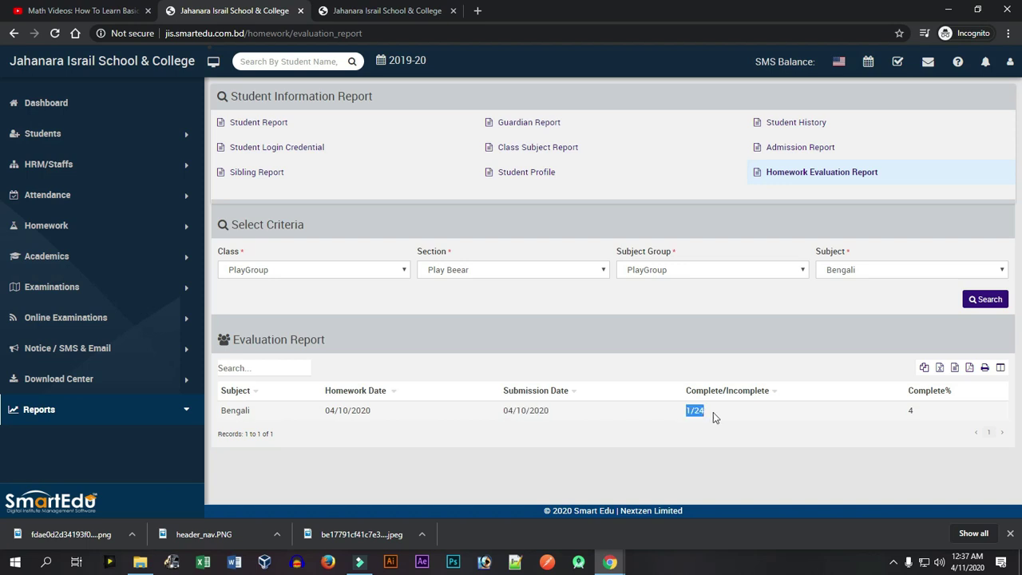
{"action": "left_click_drag", "start_coordinate": [928, 411], "coordinate": [895, 415]}
{"action": "left_click", "coordinate": [637, 344]}
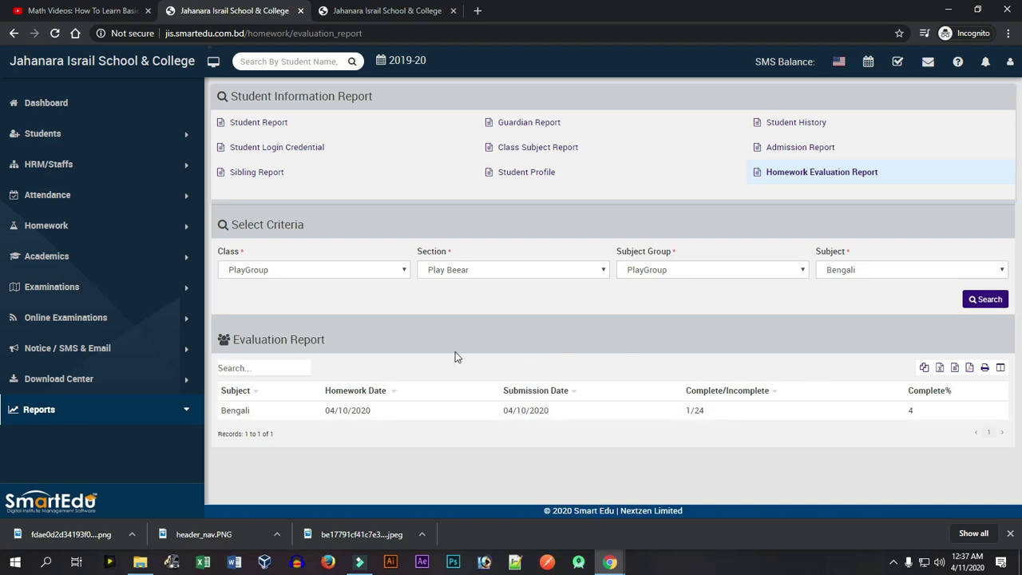